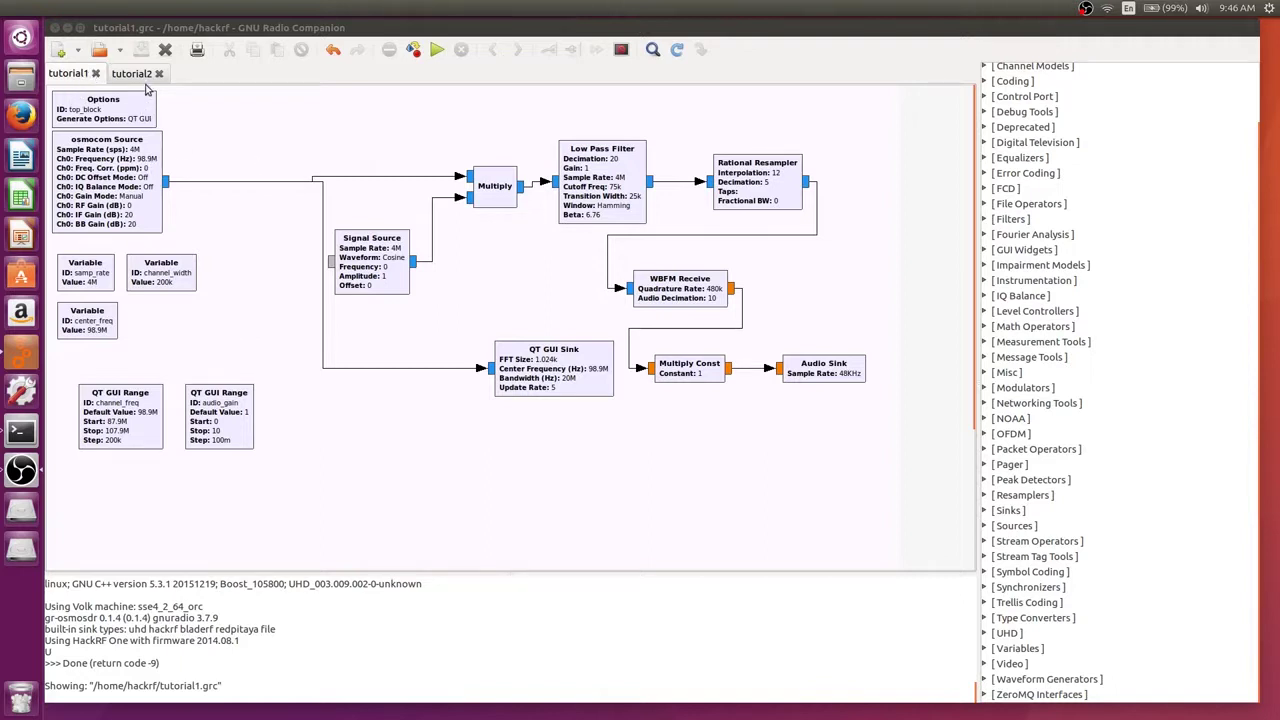
Look at the tutorial2 flowgraph, go back to tutorial1, and open the block search.
left_click(13, 78)
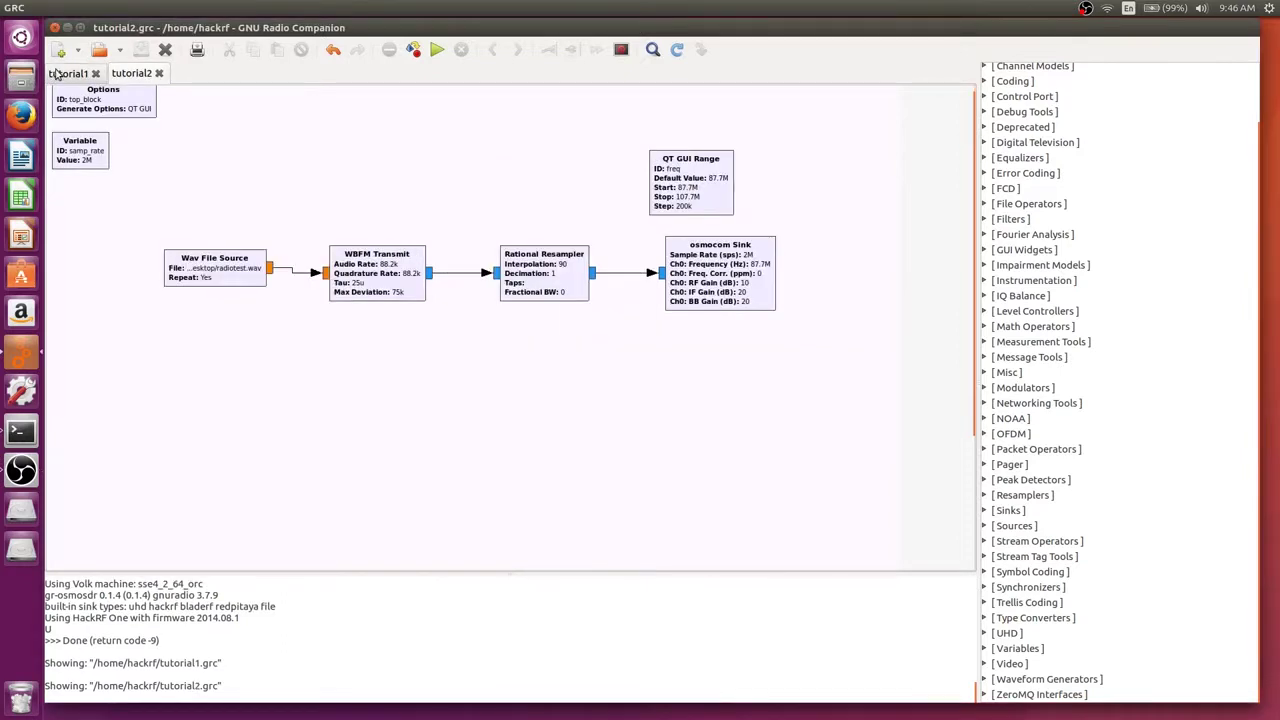
left_click(60, 74)
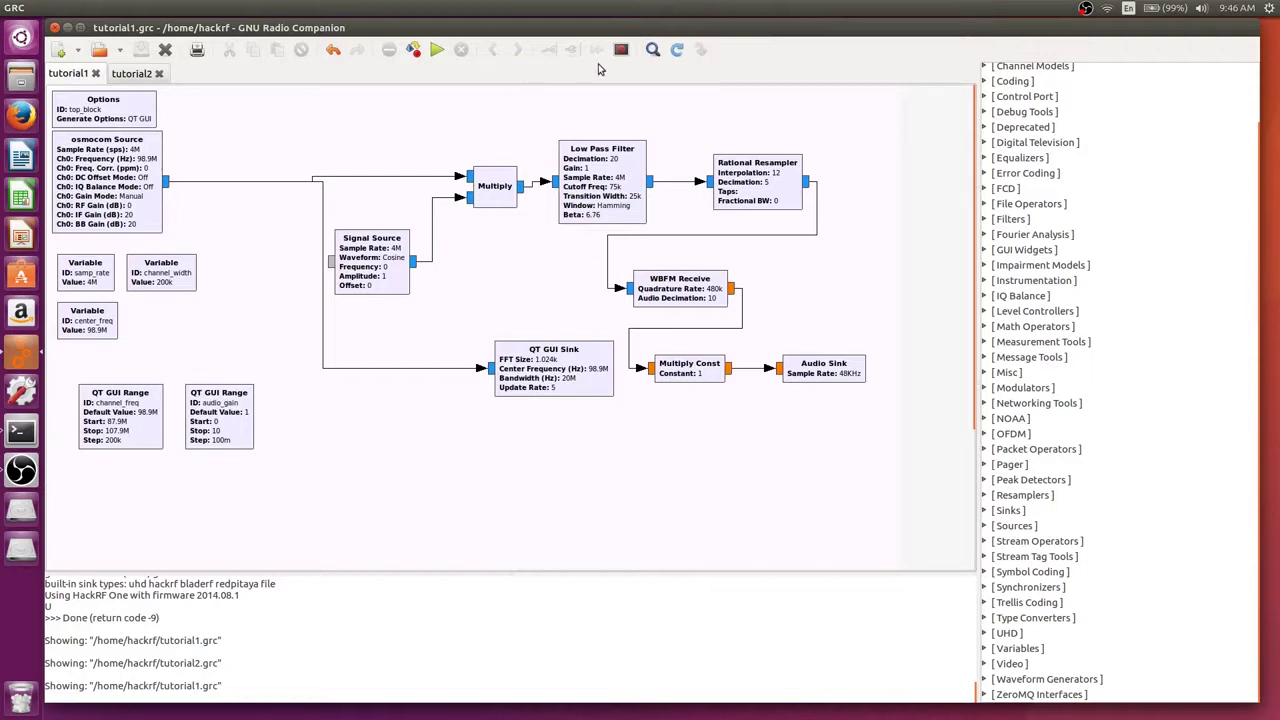
left_click(653, 50)
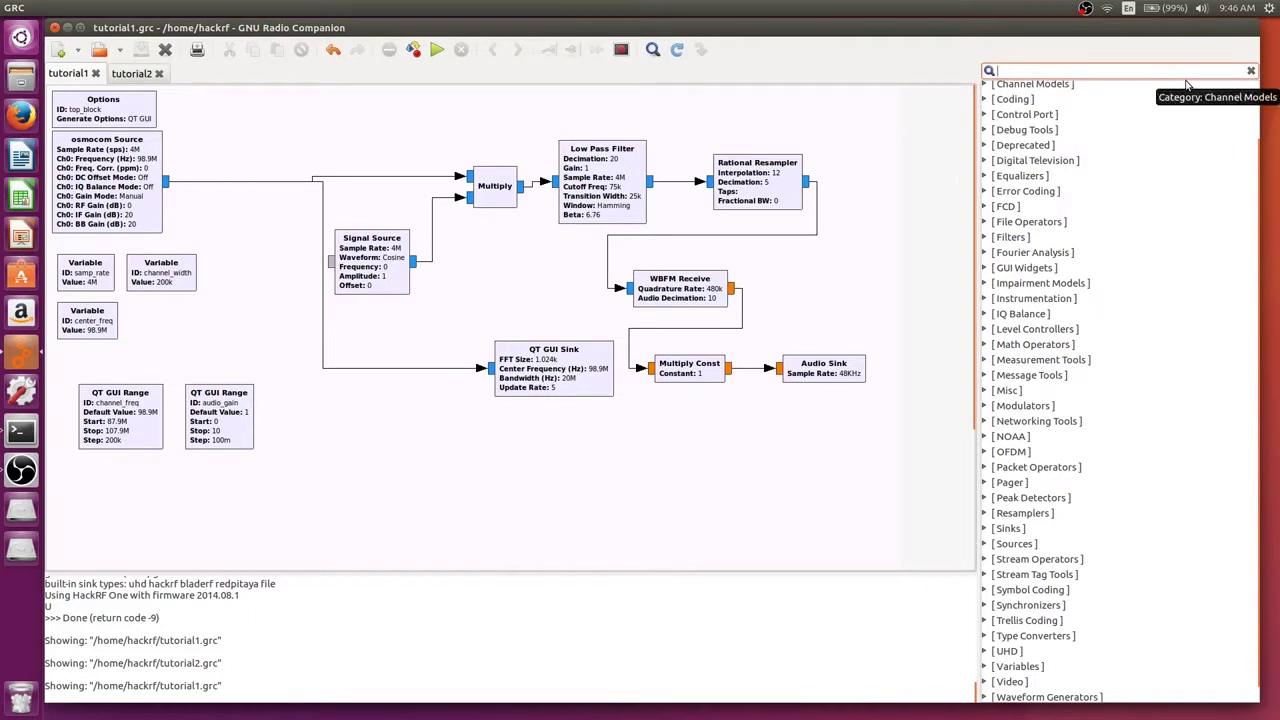
Search 'wav f' and place a Wav File Sink below the Audio Sink.
type("wav f")
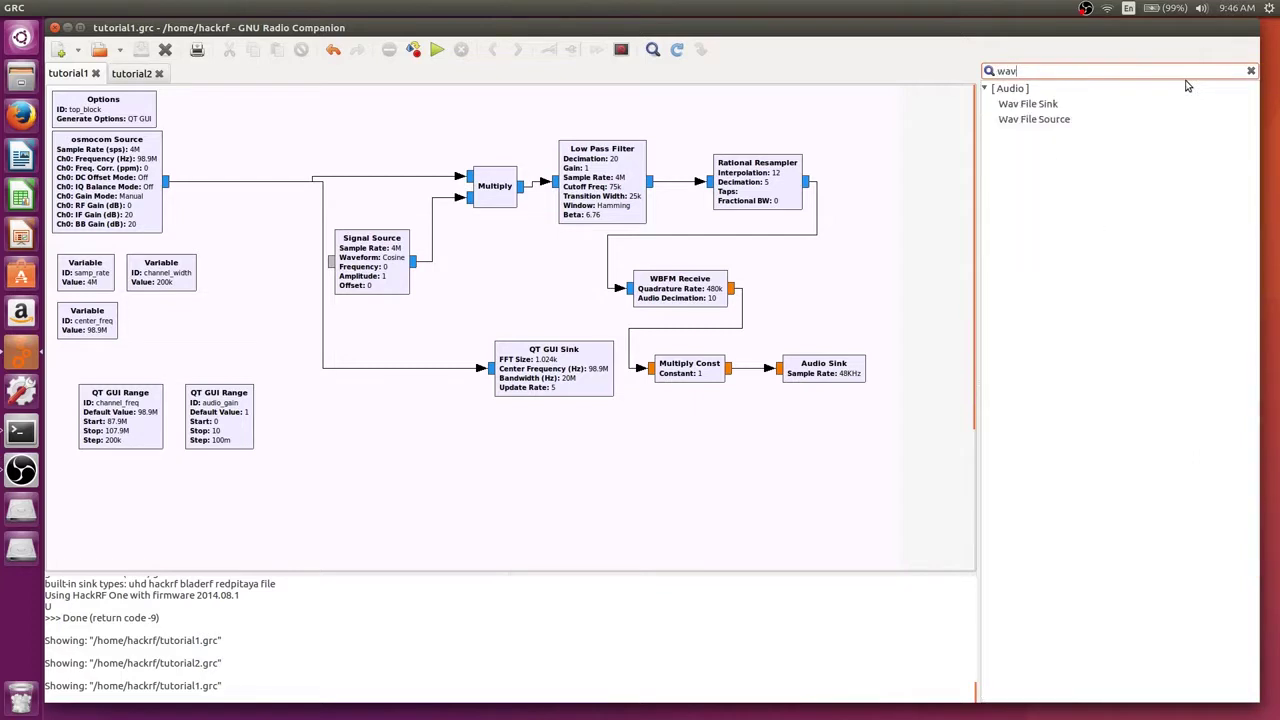
left_click_drag(1050, 104, 830, 453)
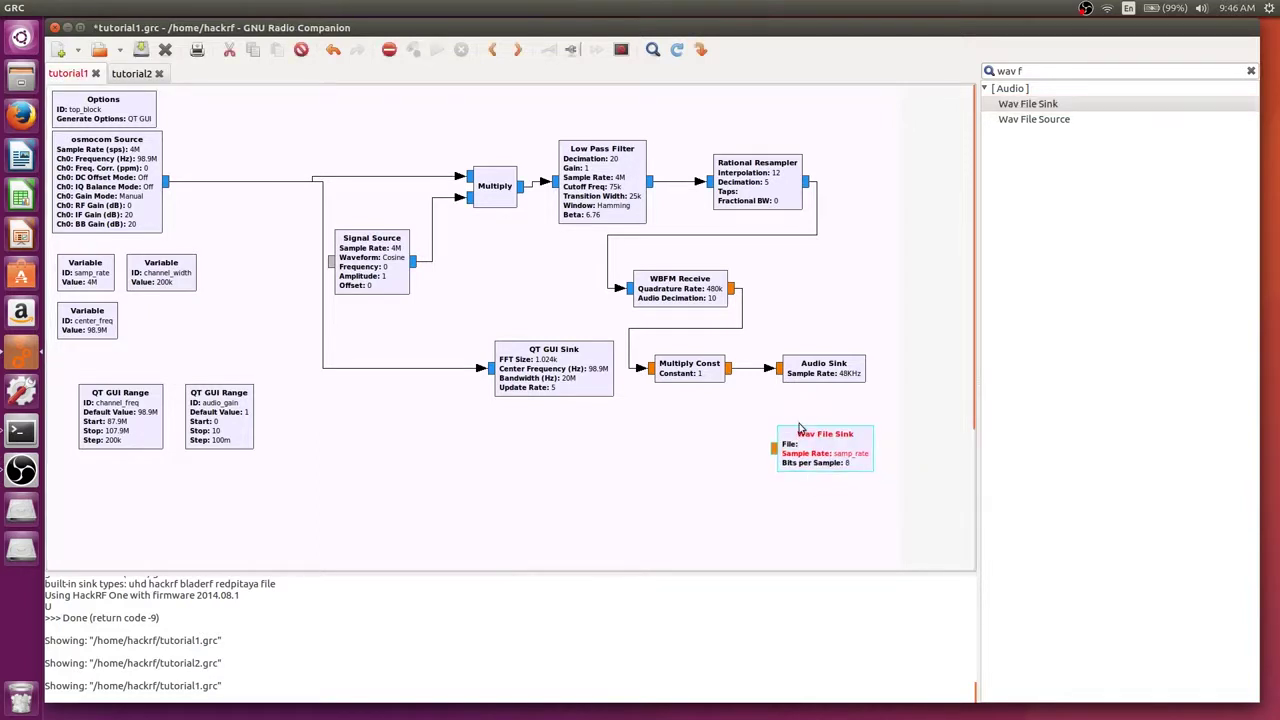
Set the Wav File Sink's file to Desktop/retransmit, replacing the existing file.
double_click(814, 444)
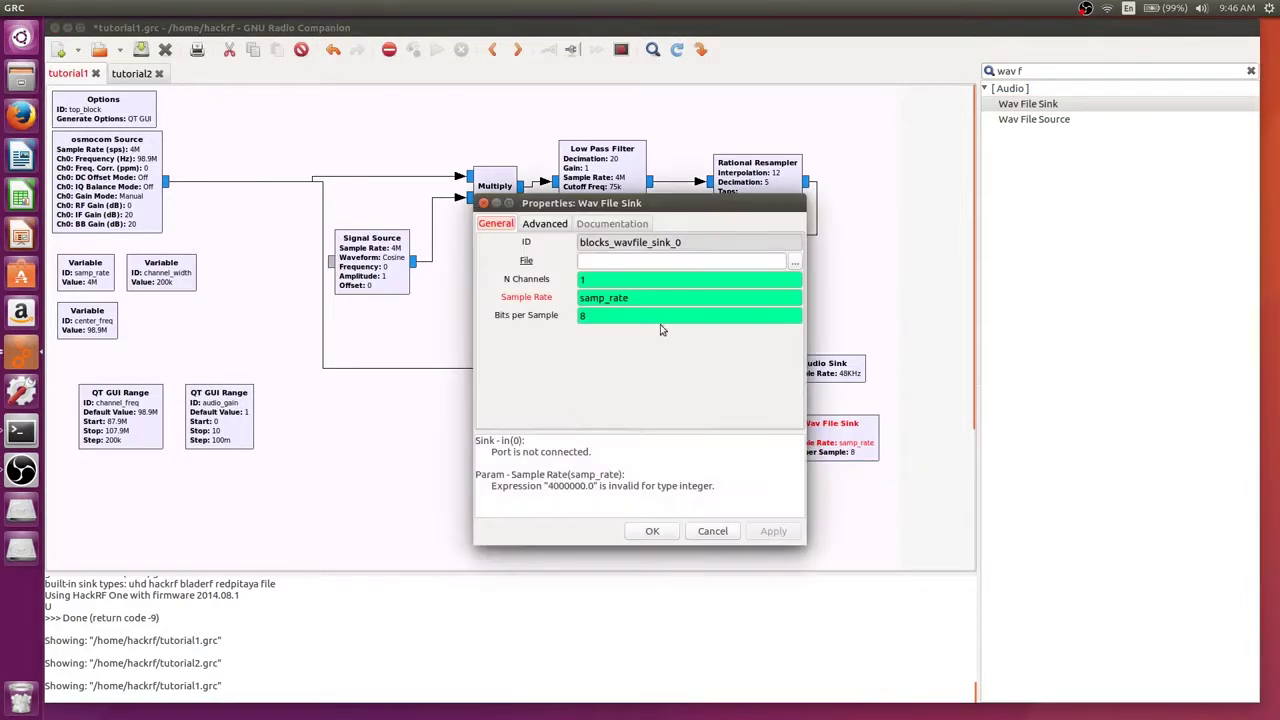
left_click(795, 266)
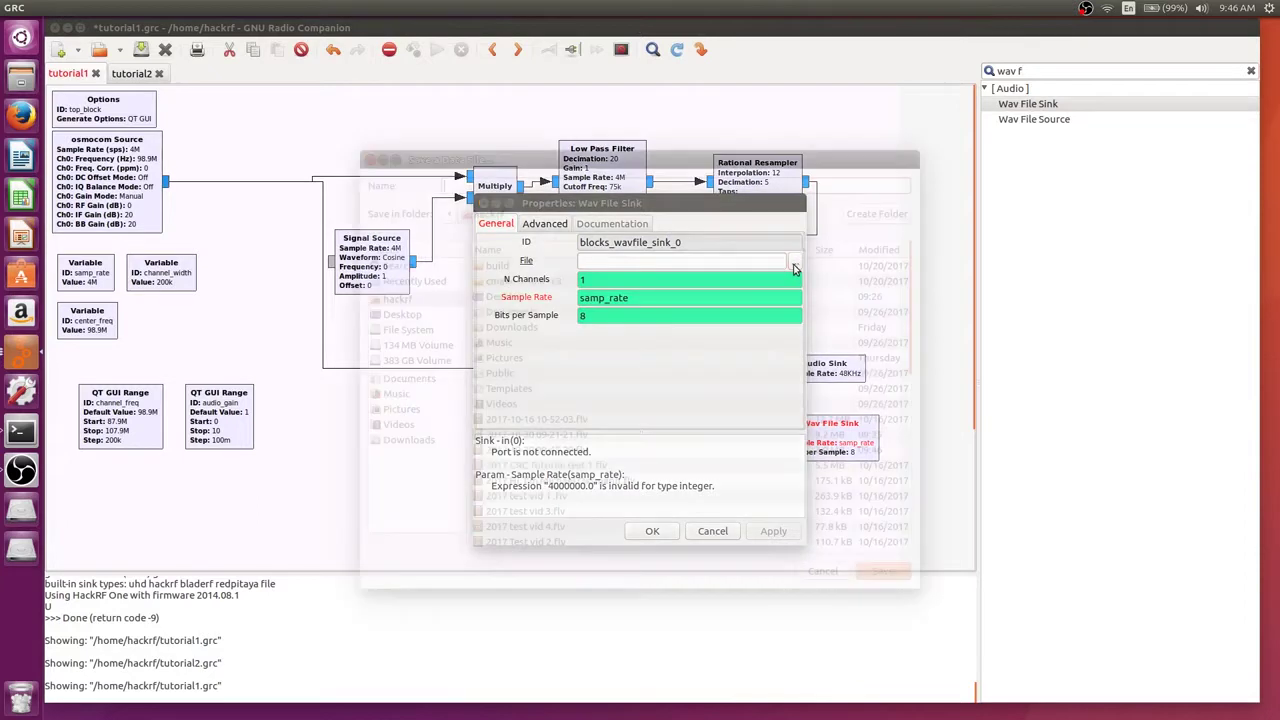
scroll(507, 508, "down", 5)
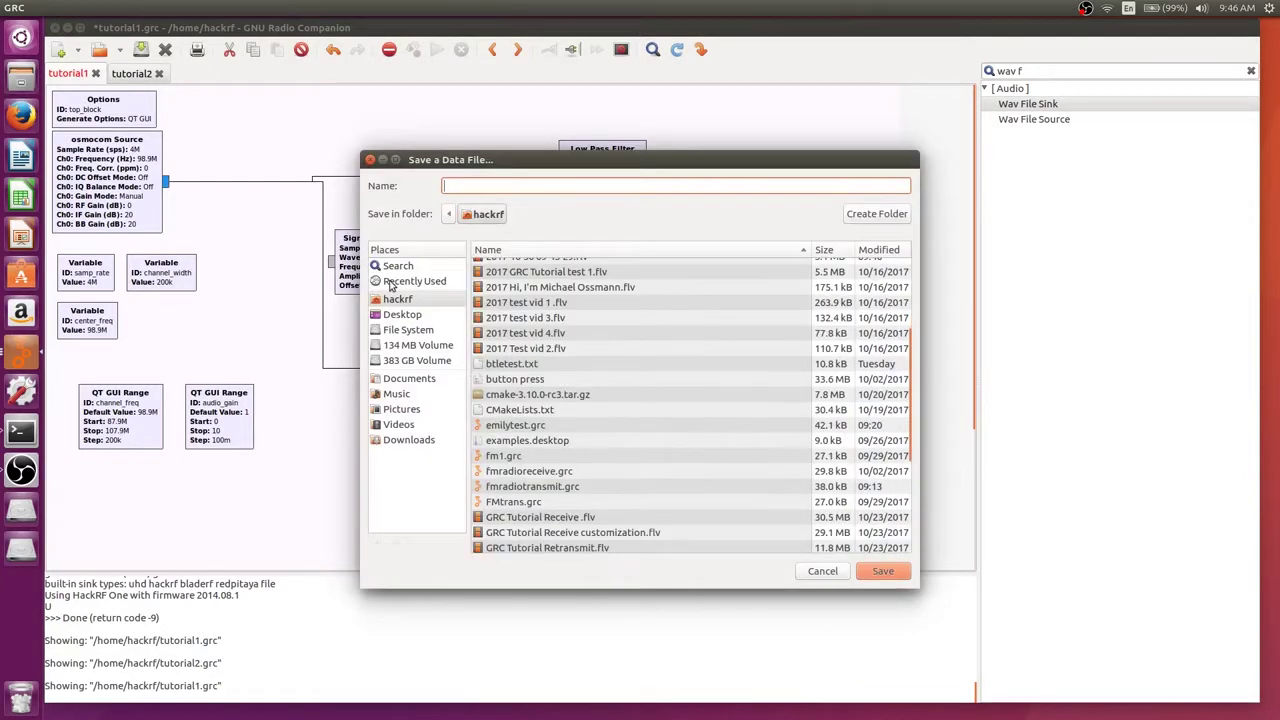
left_click(400, 314)
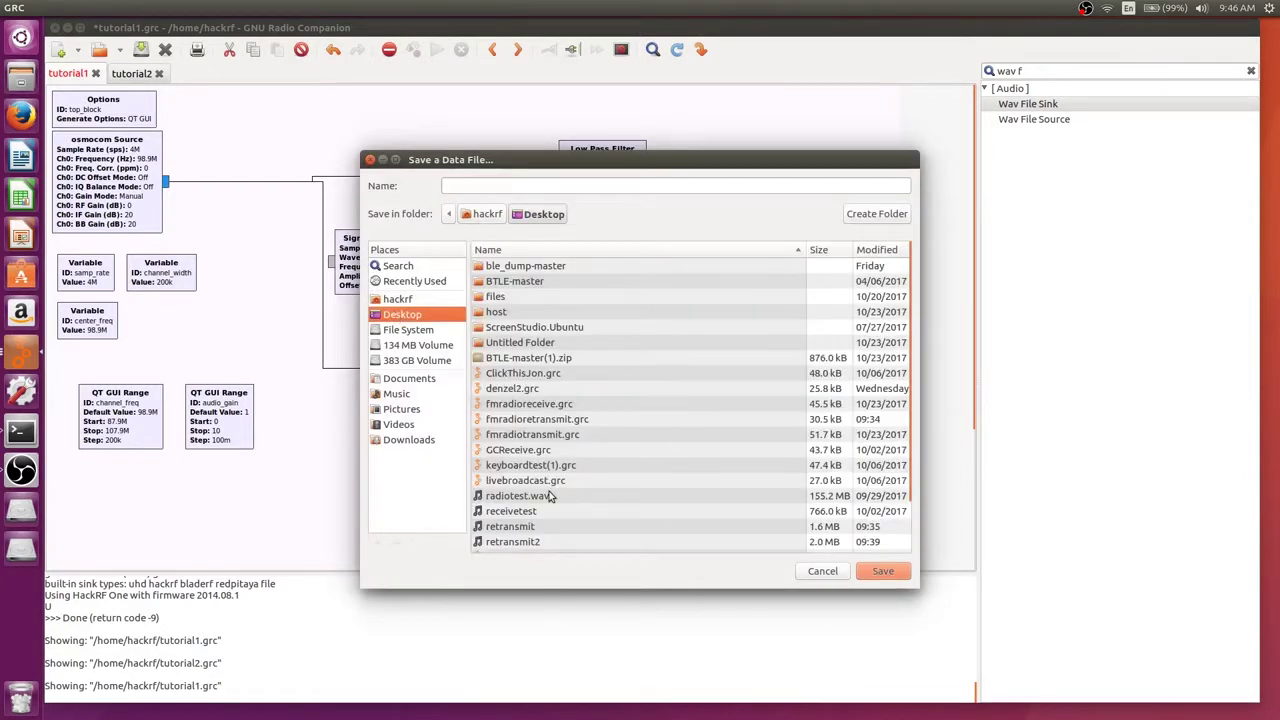
scroll(551, 497, "down", 2)
left_click(512, 468)
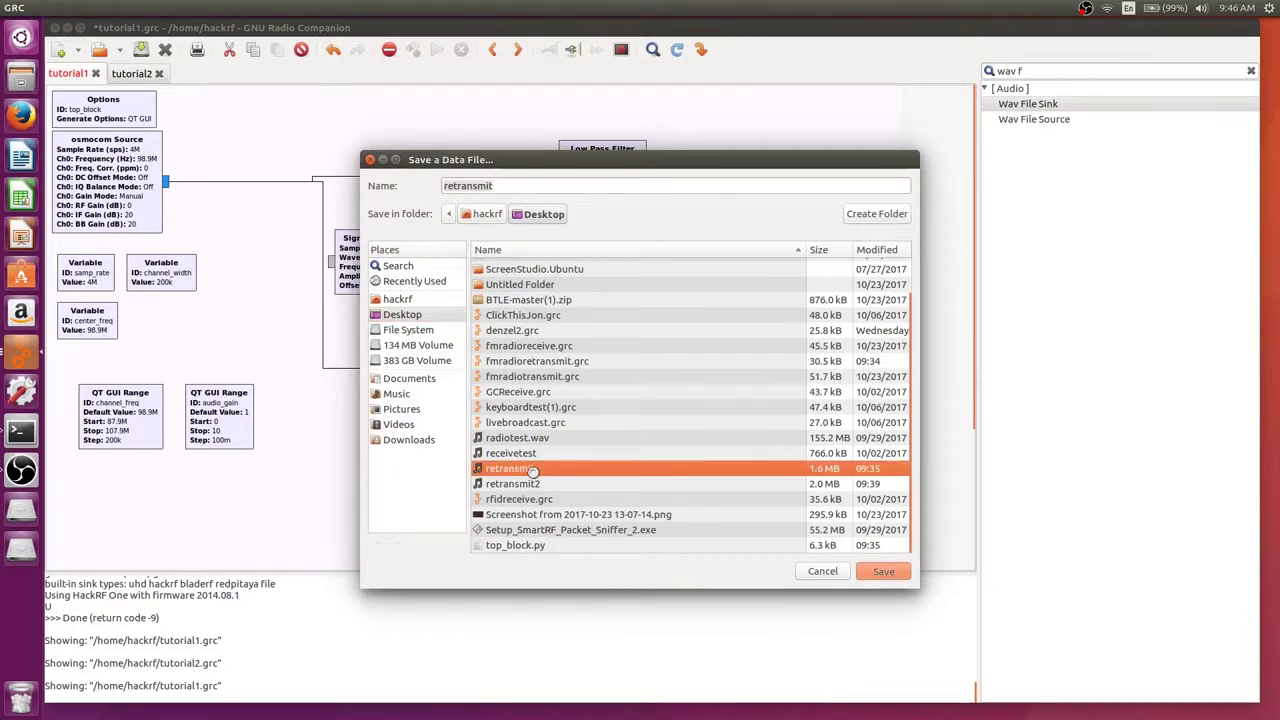
double_click(512, 468)
left_click(749, 434)
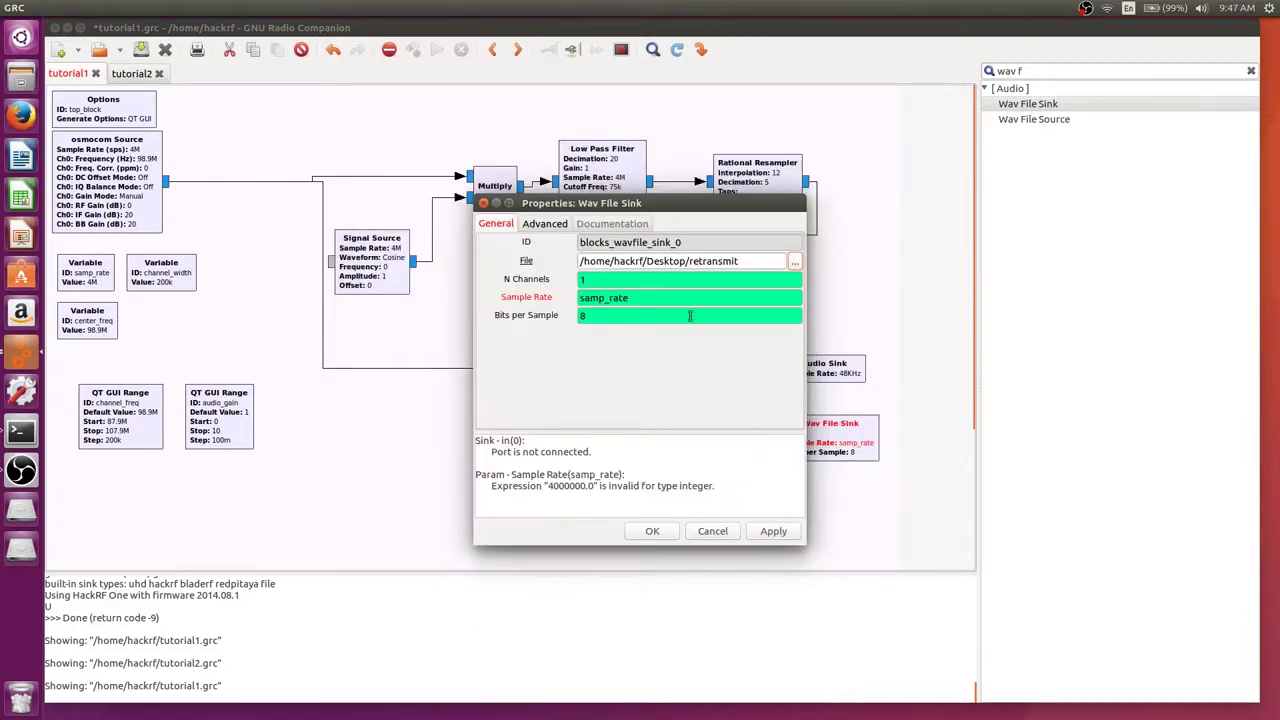
Give the sink a sample rate of 48000 and 2 channels, then apply.
double_click(682, 297)
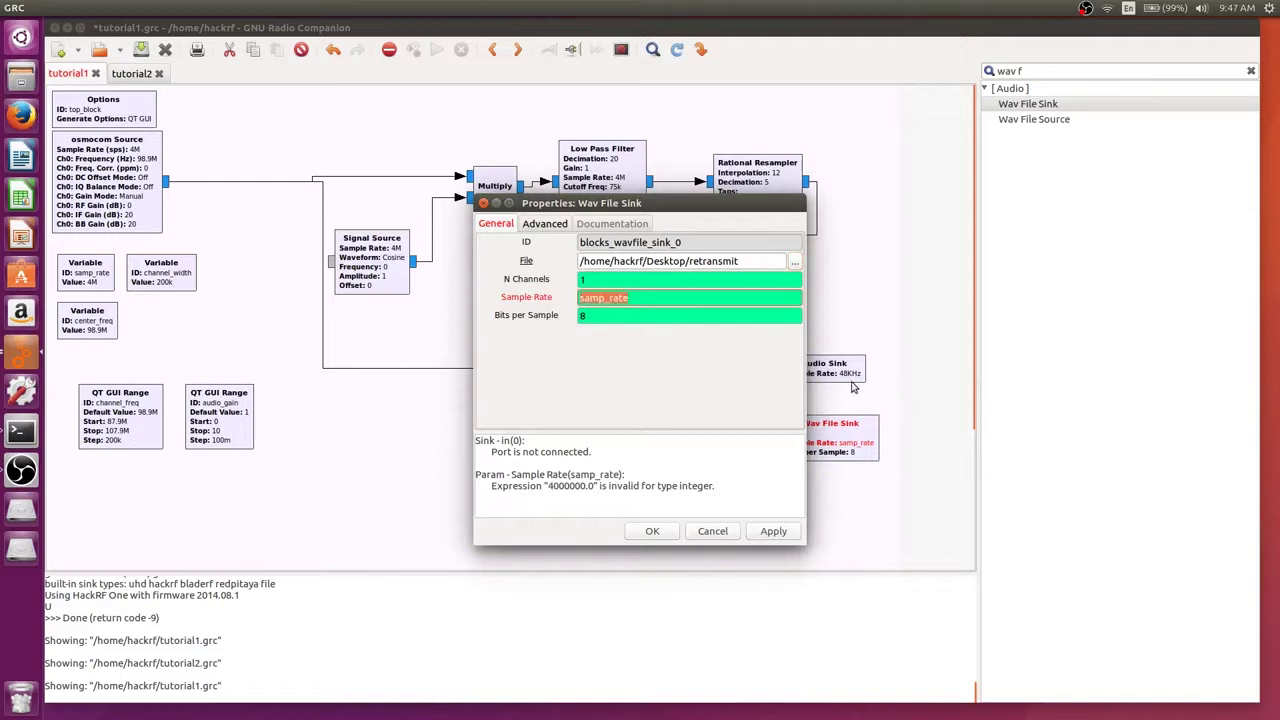
type("48000")
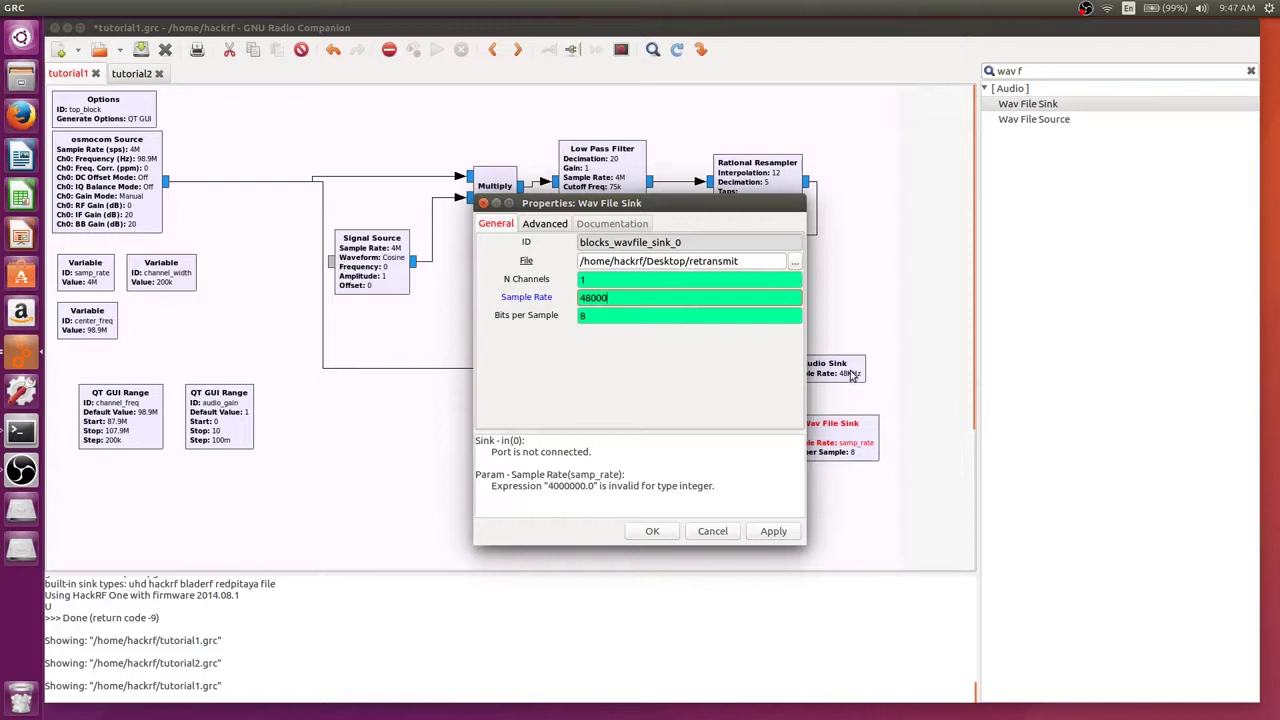
left_click(650, 282)
key("BackSpace")
type("2")
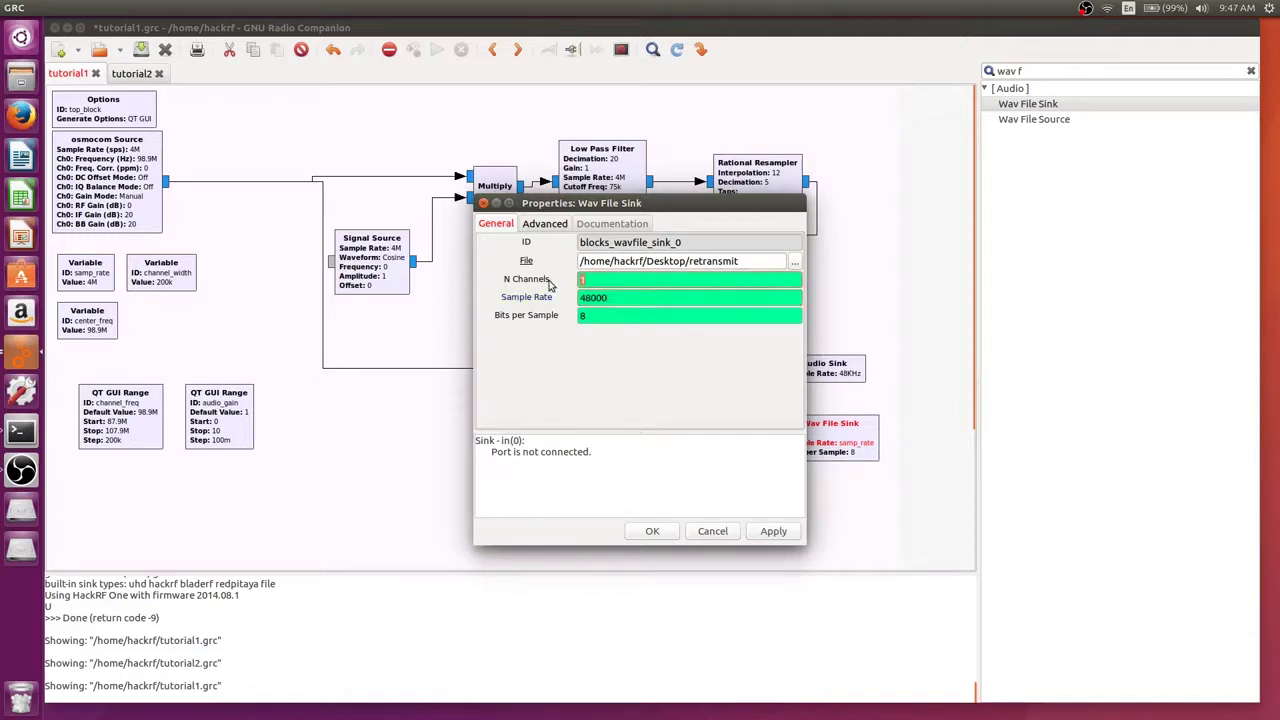
left_click(665, 531)
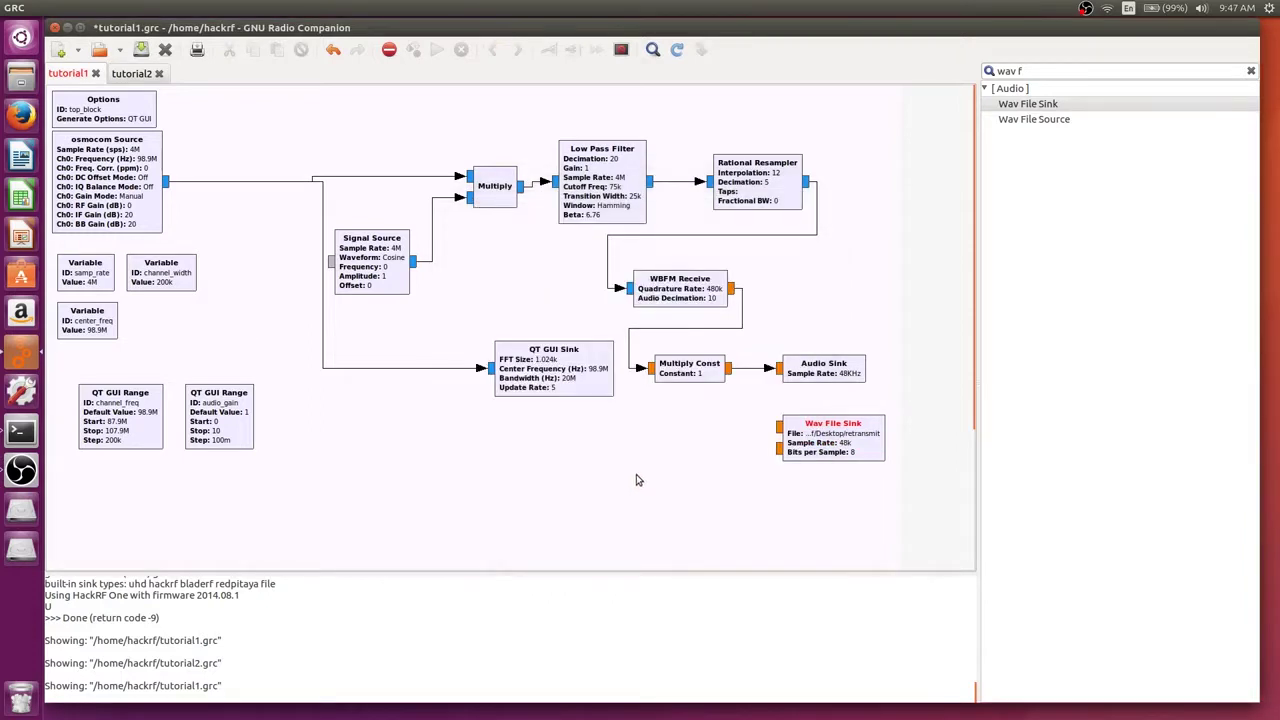
Connect Multiply Const's output to the Wav File Sink's first input.
left_click_drag(855, 452, 866, 446)
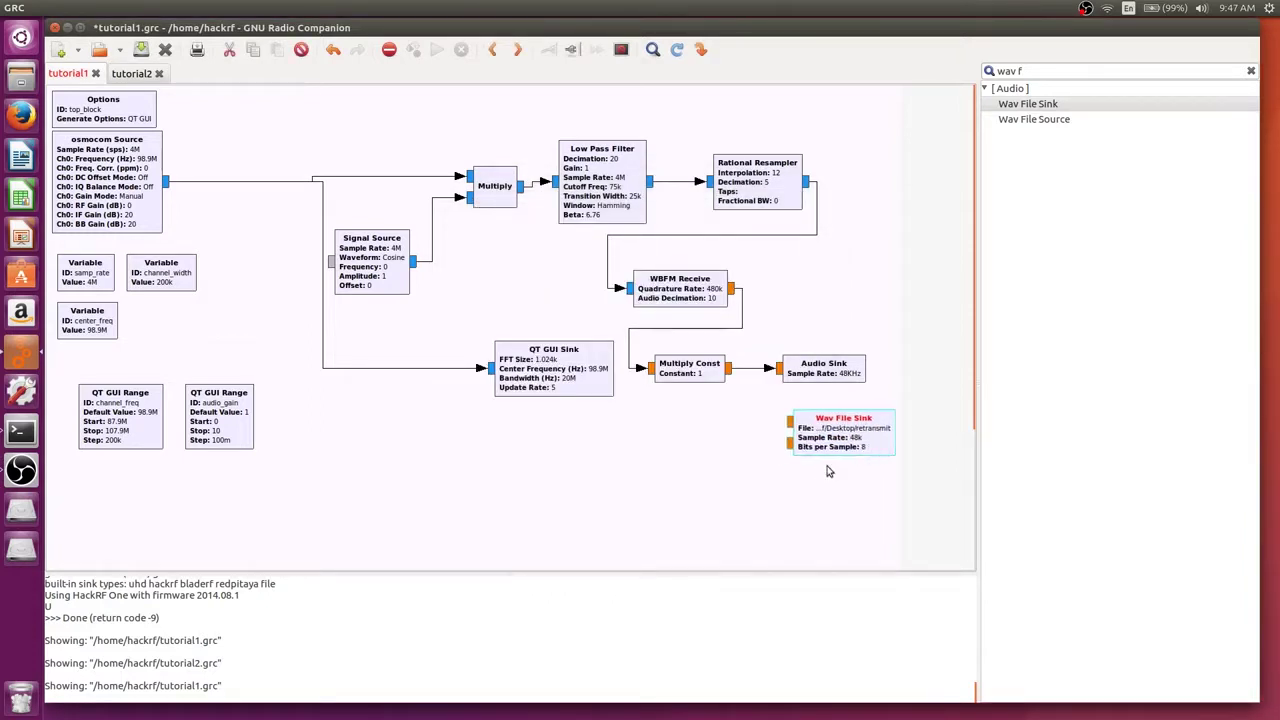
left_click(802, 473)
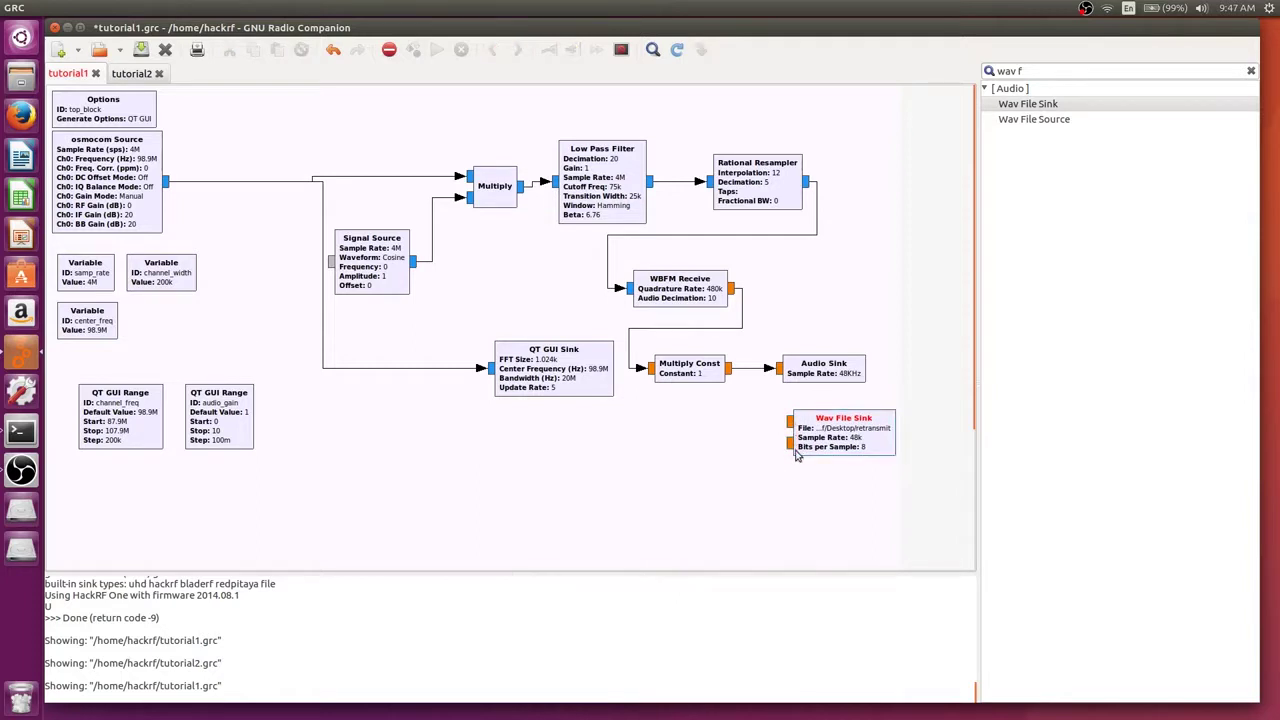
left_click(790, 443)
left_click(729, 370)
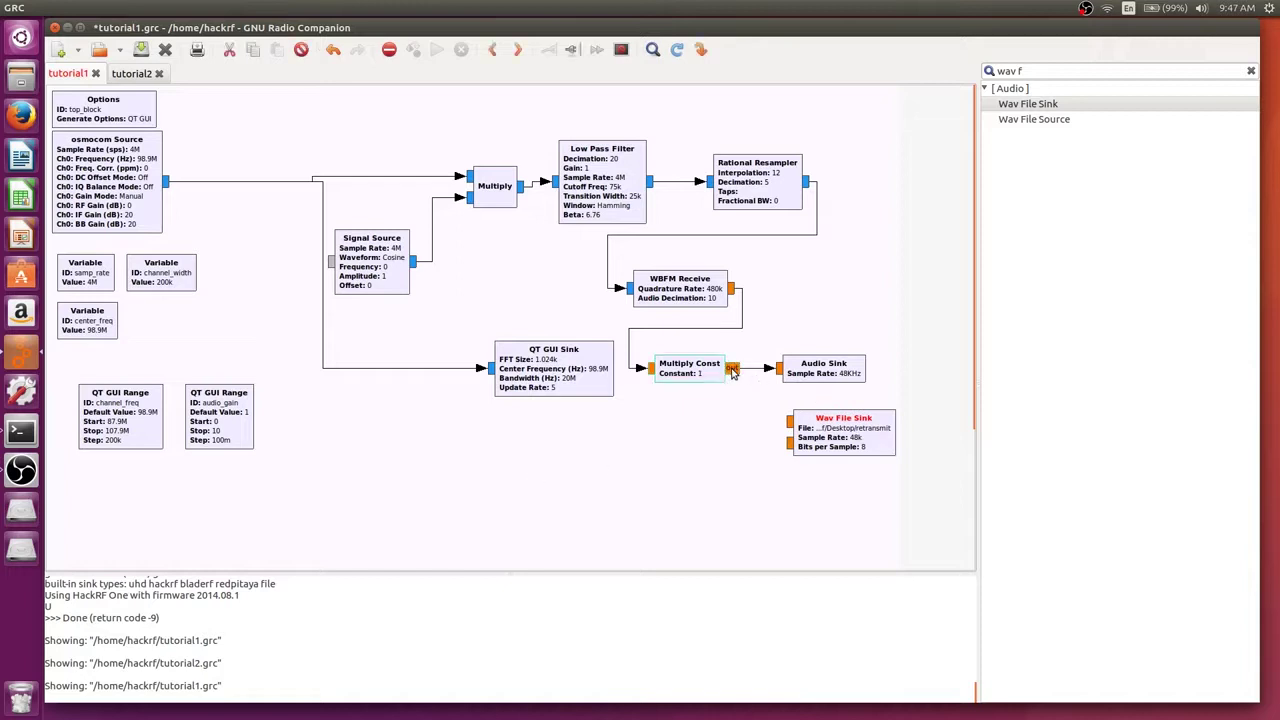
left_click(788, 421)
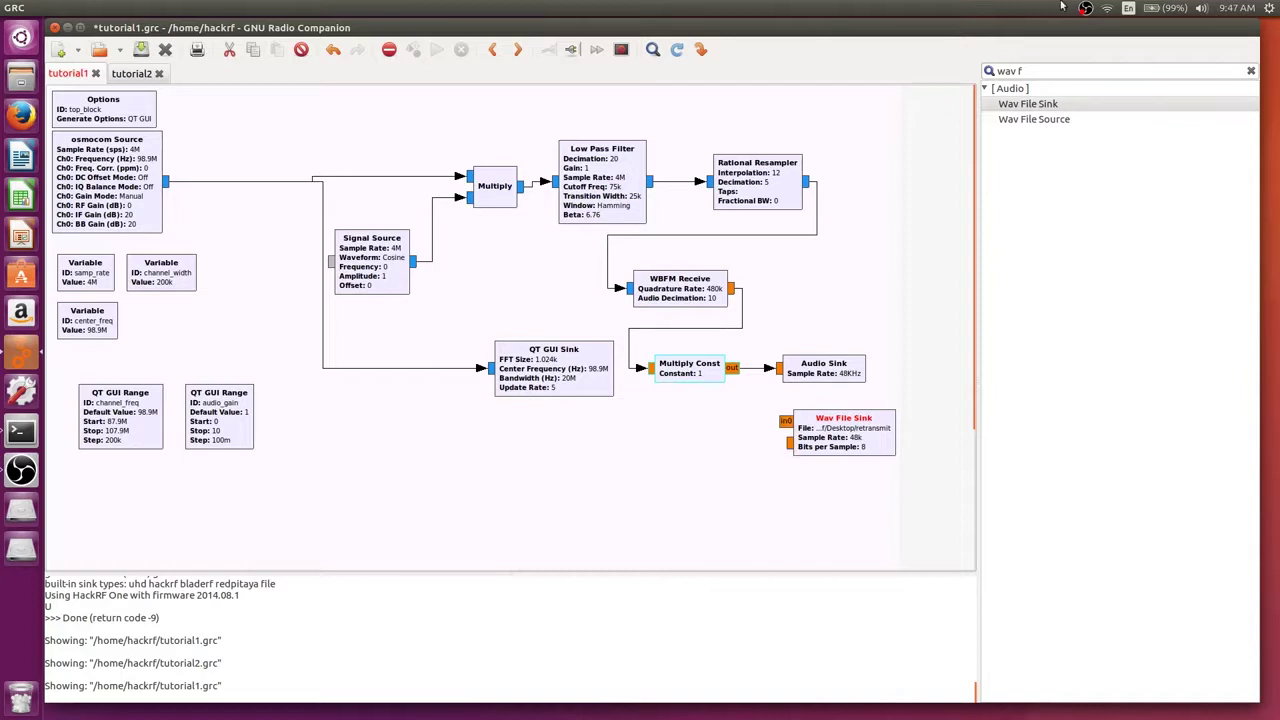
Add a Constant Source wired to the sink's second input, then save and run tutorial1.
triple_click(1051, 74)
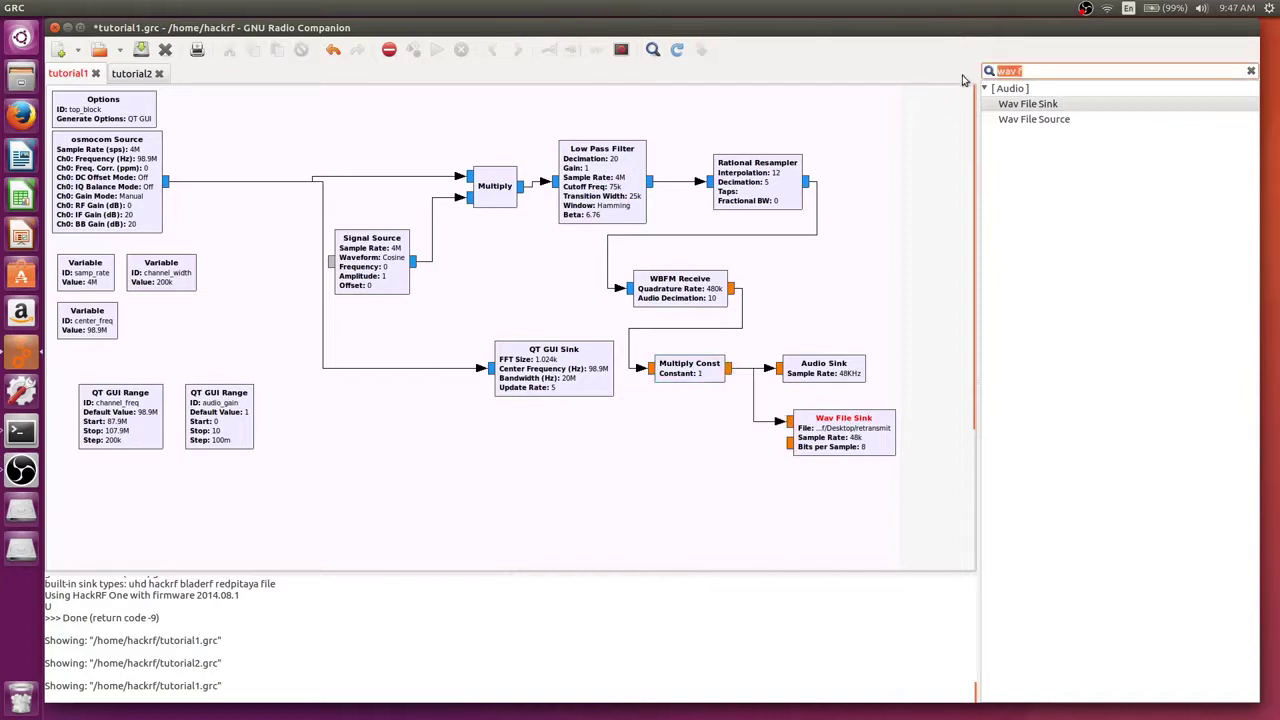
type("constant")
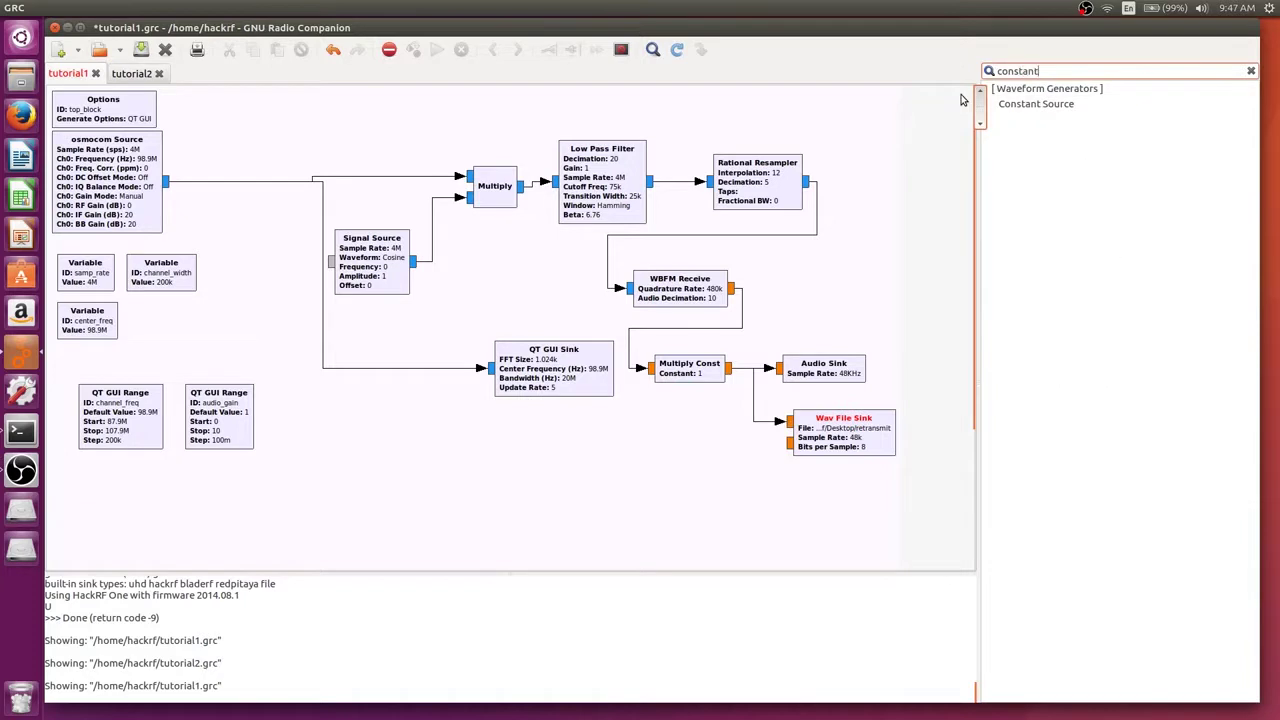
left_click_drag(1054, 114, 646, 425)
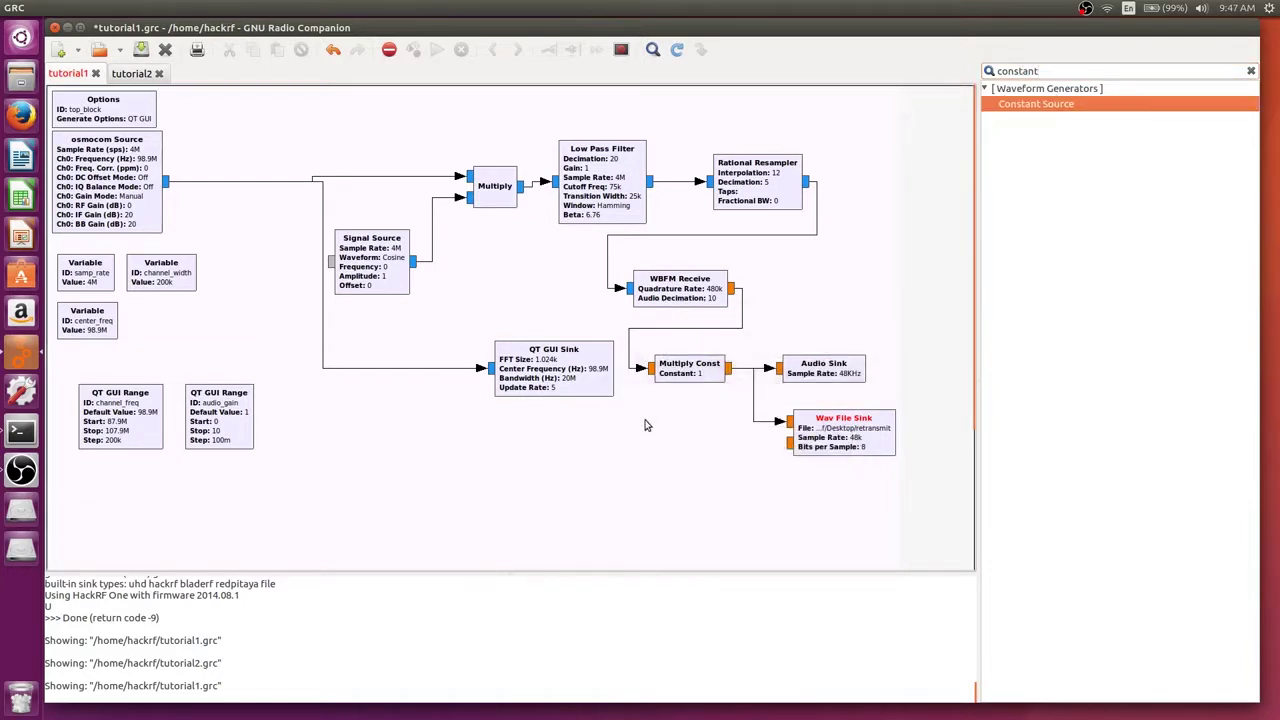
left_click_drag(646, 425, 656, 437)
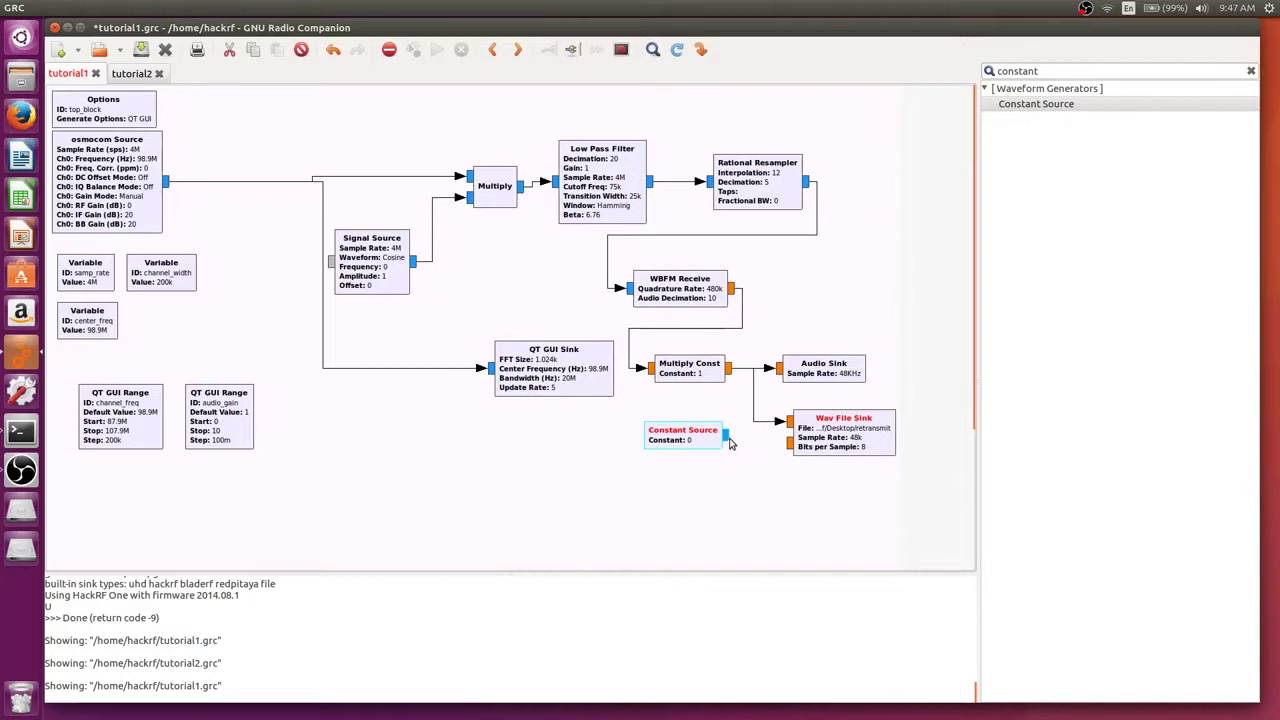
left_click(729, 436)
left_click(790, 447)
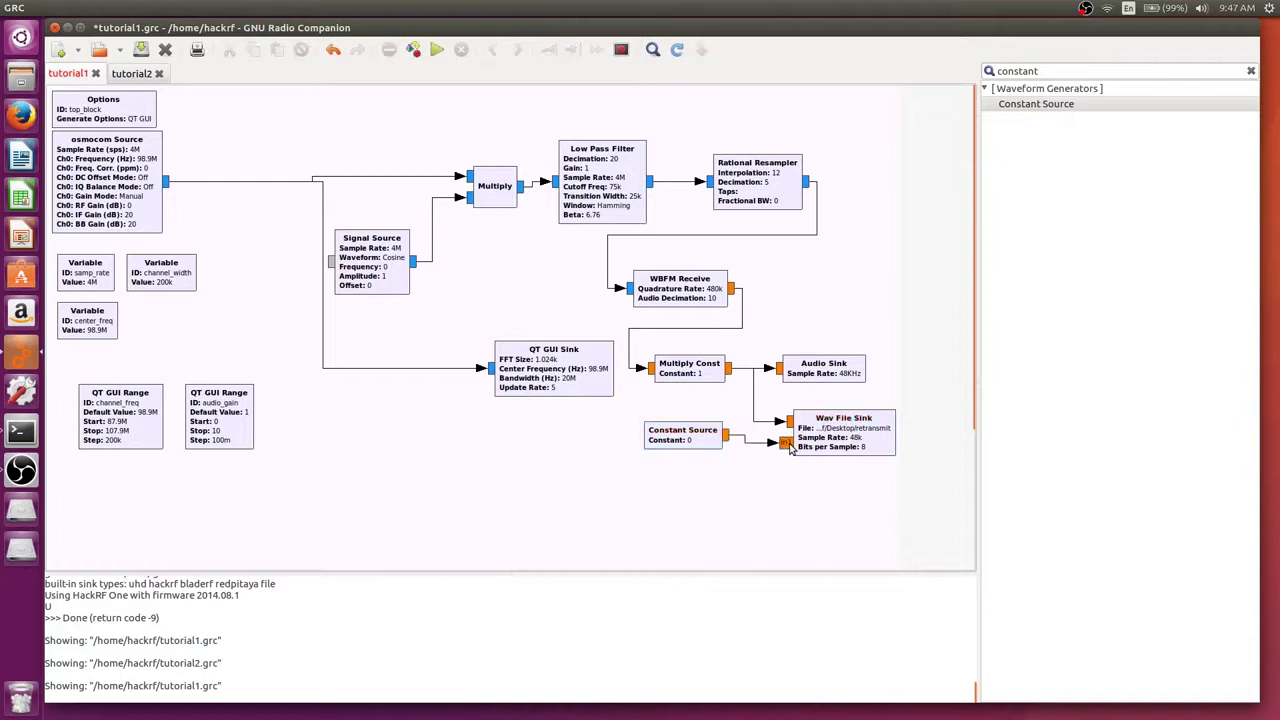
left_click(436, 51)
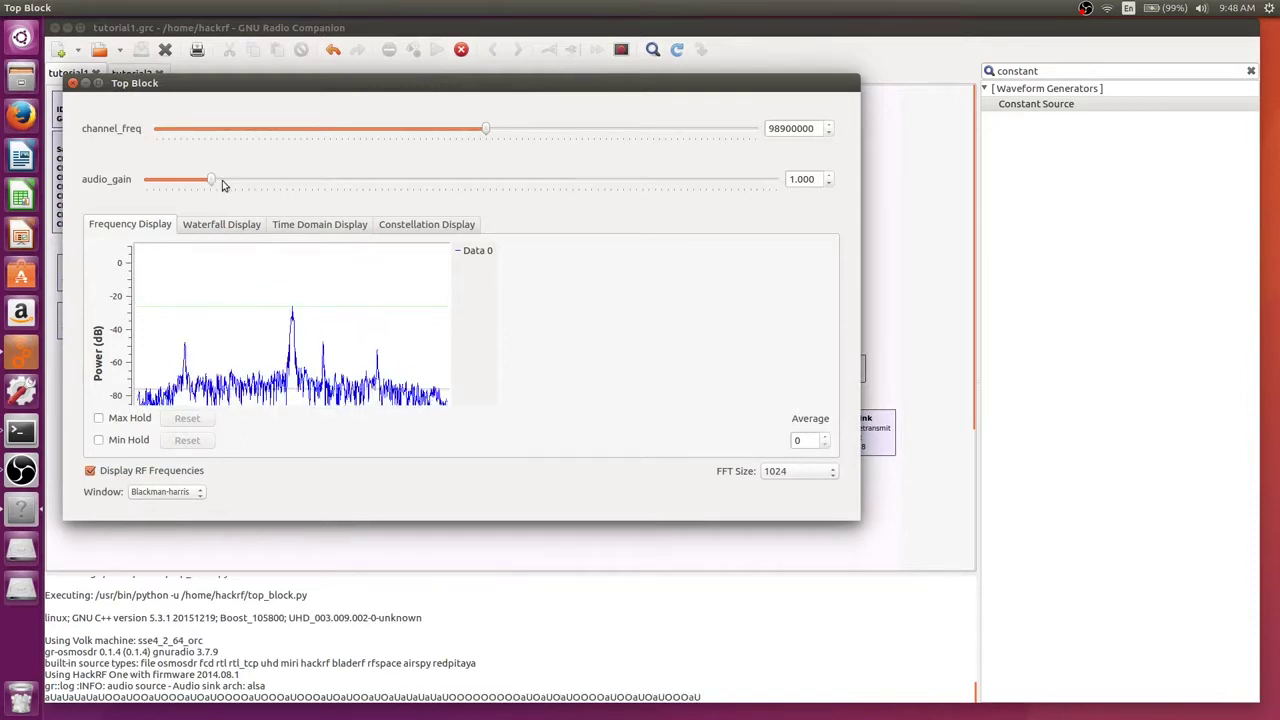
Lower audio_gain in the running receiver, stop it, and switch to tutorial2.
left_click_drag(222, 180, 146, 183)
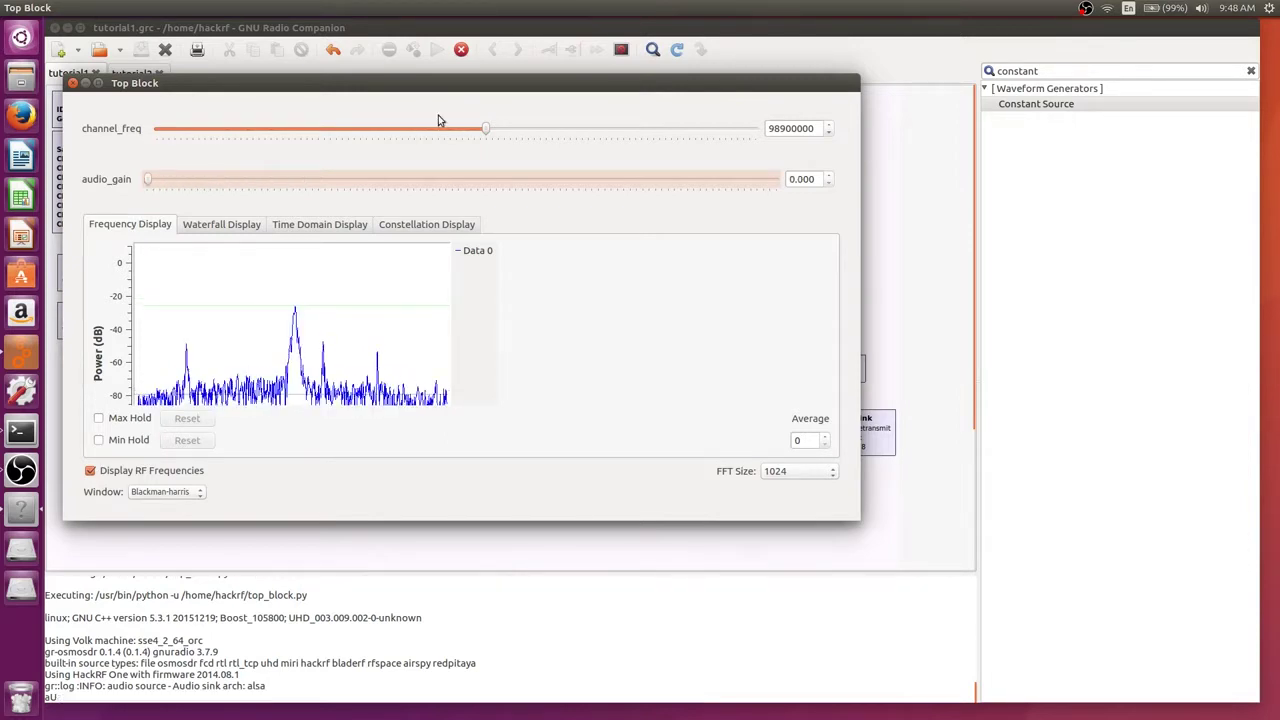
left_click(72, 83)
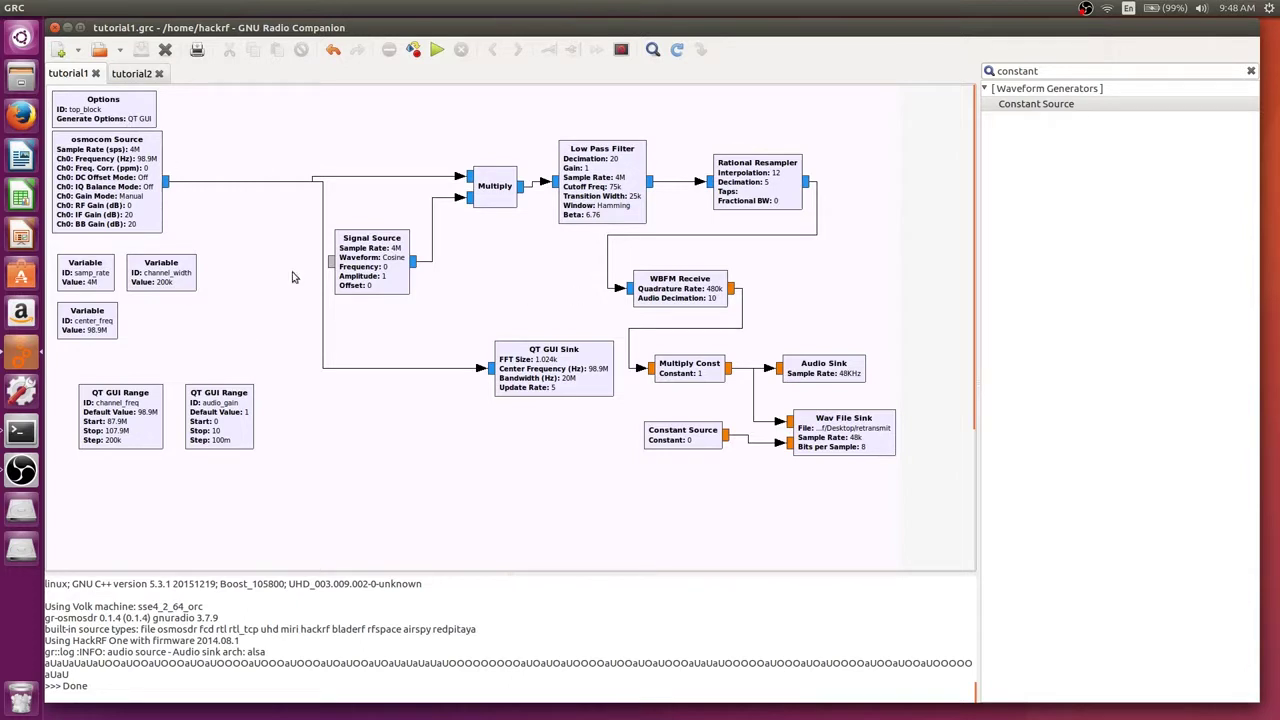
left_click(125, 76)
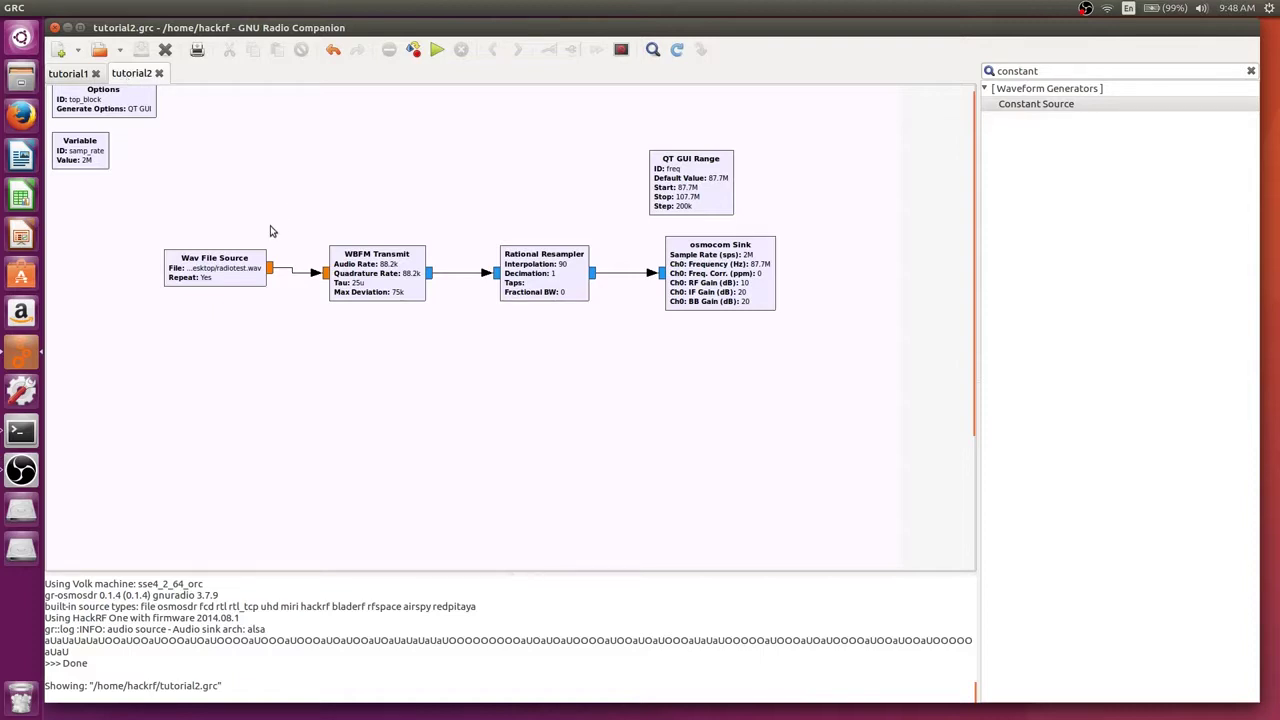
Point tutorial2's Wav File Source at the Desktop retransmit file instead of radiotest.wav.
mouse_move(212, 265)
left_mouse_down()
mouse_move(219, 274)
mouse_move(200, 258)
mouse_move(208, 272)
left_mouse_up()
double_click(208, 273)
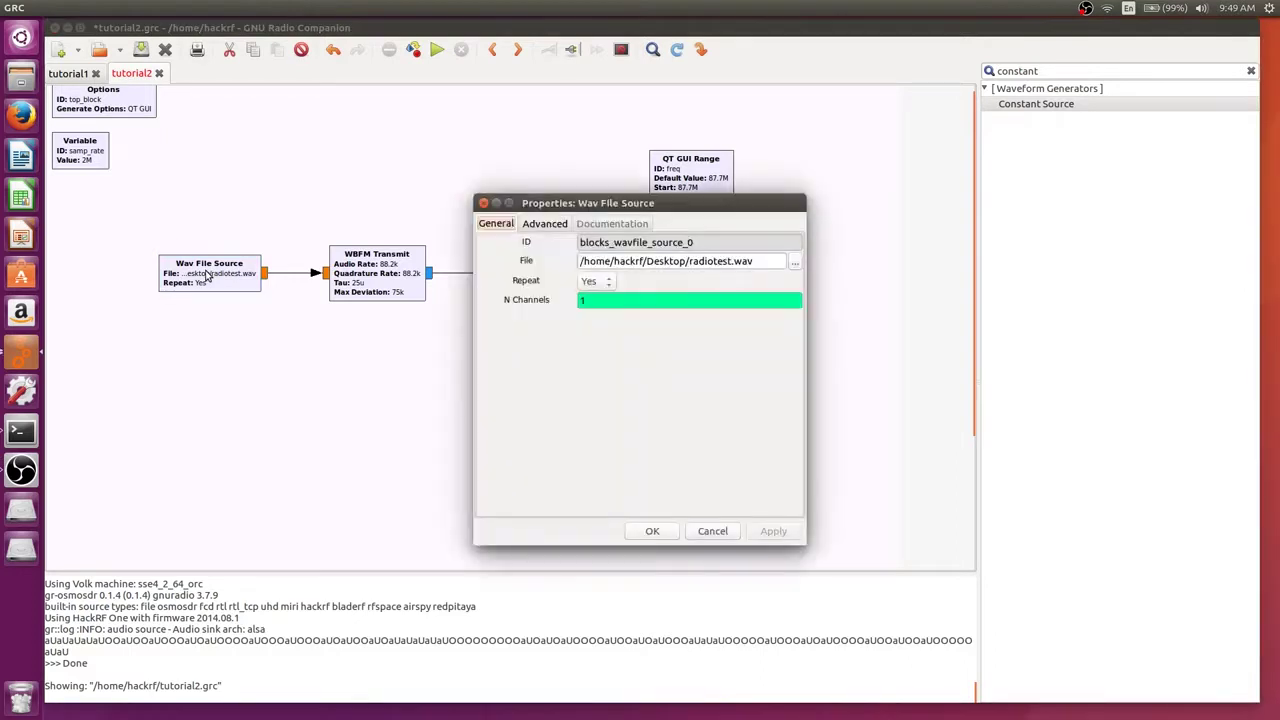
left_click(795, 264)
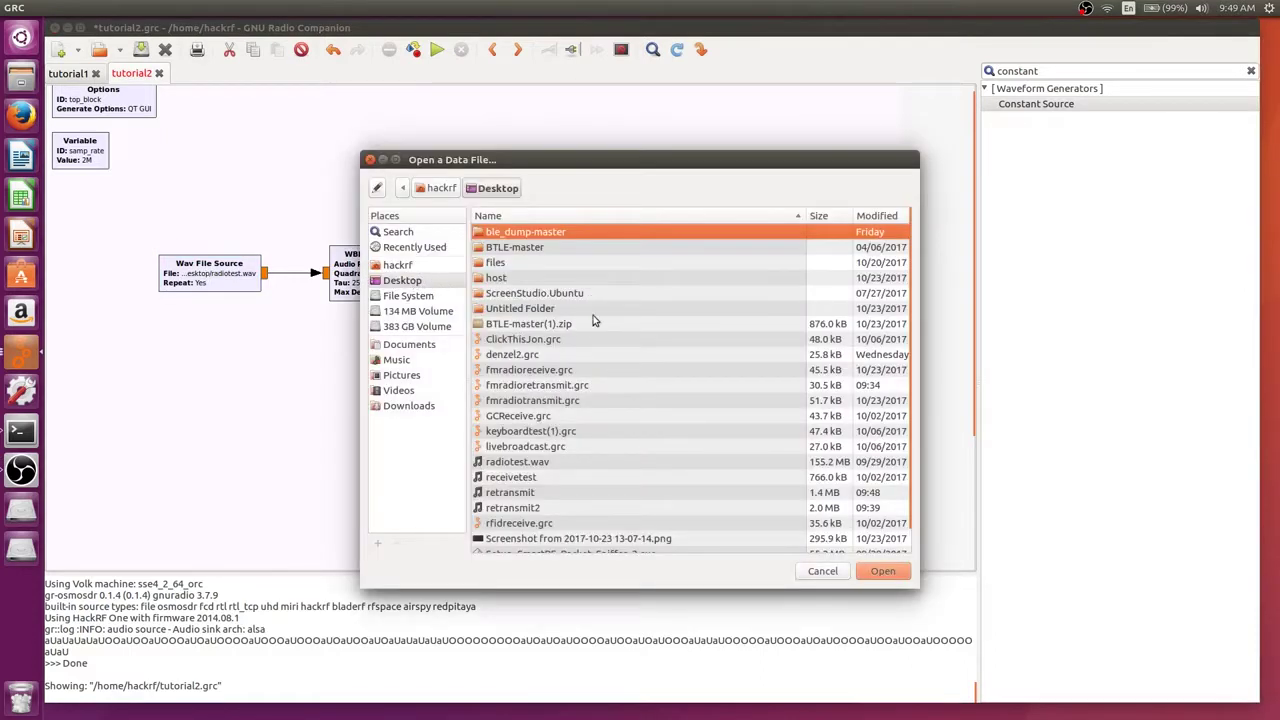
scroll(587, 390, "down", 1)
double_click(557, 468)
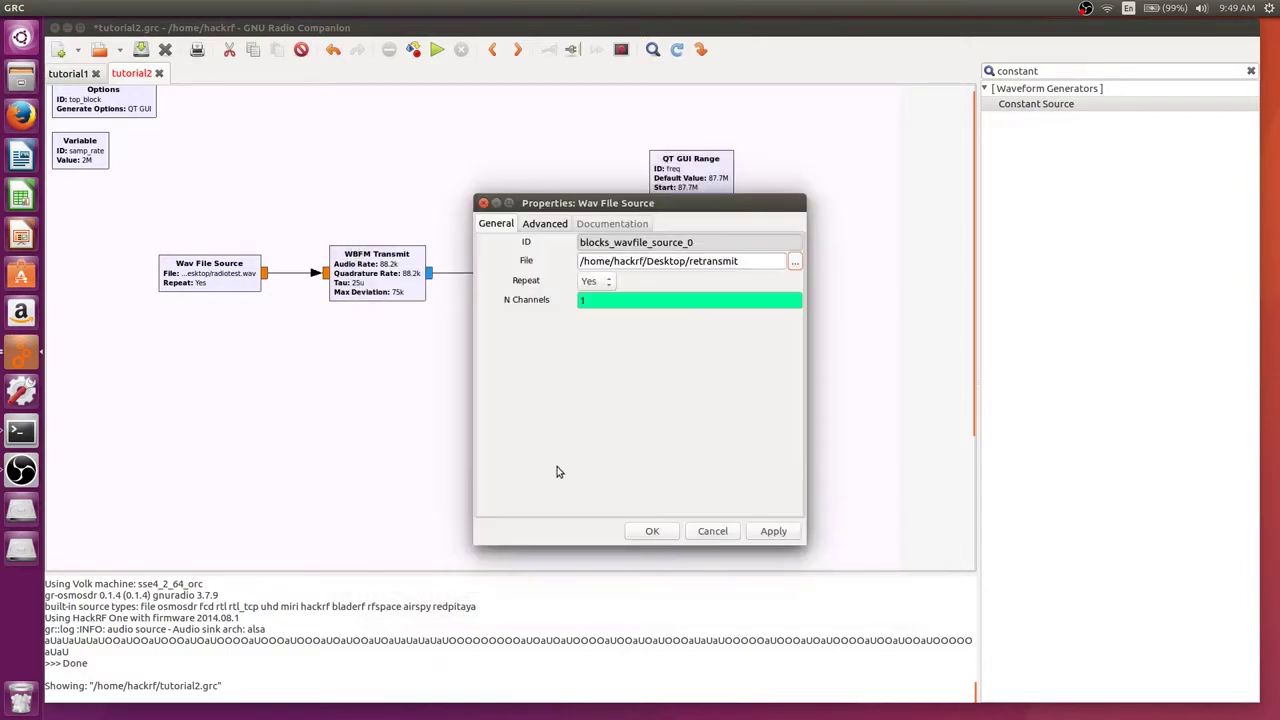
left_click(650, 531)
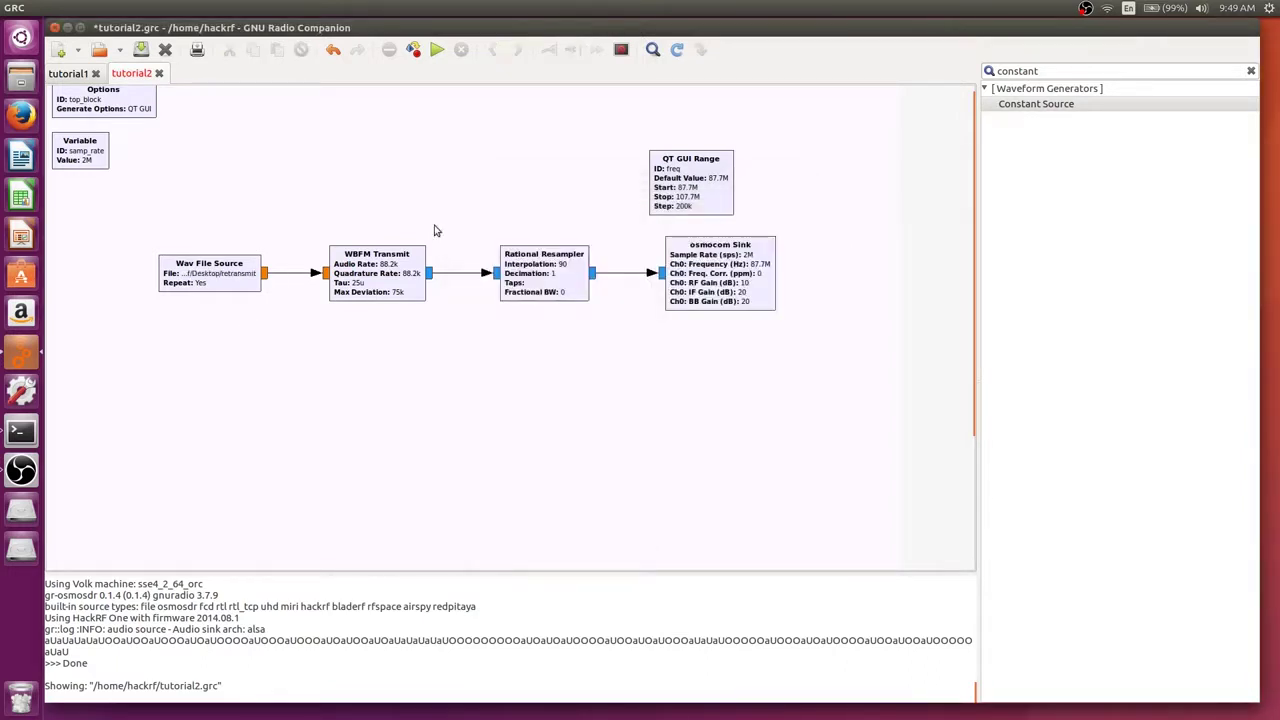
Change the Rational Resampler's Interpolation value from 90 to 45.
double_click(553, 265)
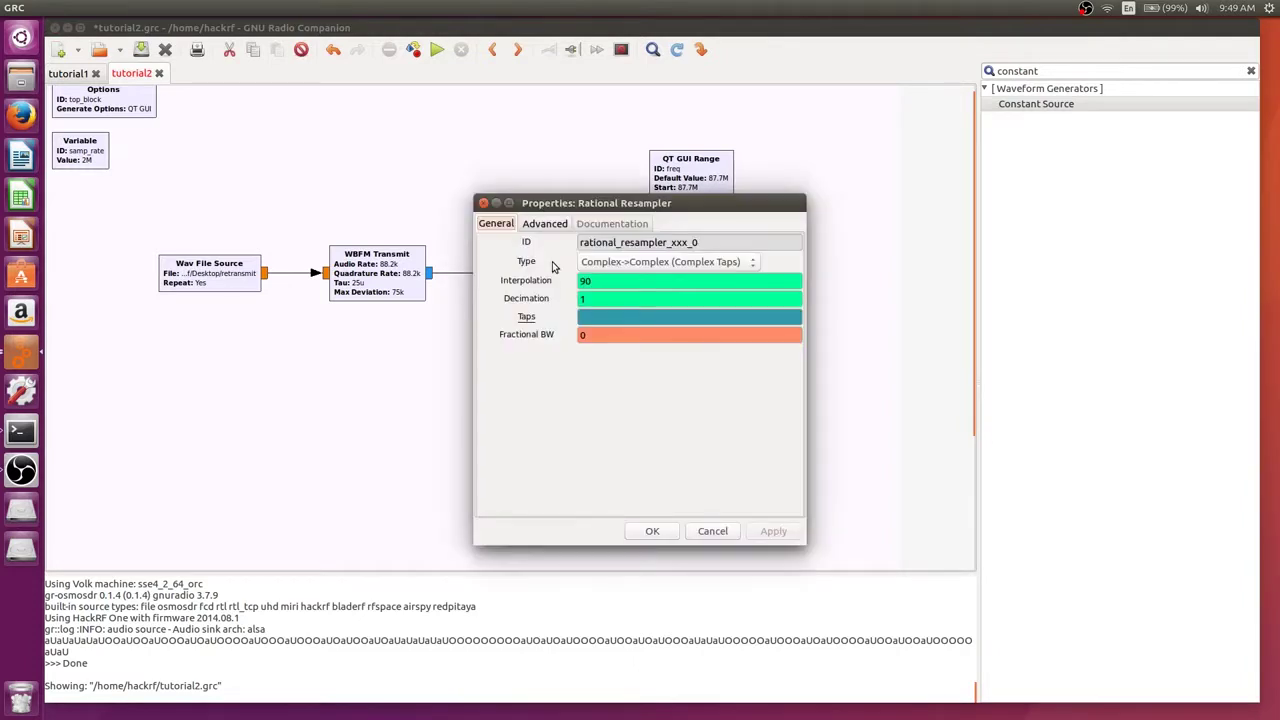
double_click(606, 280)
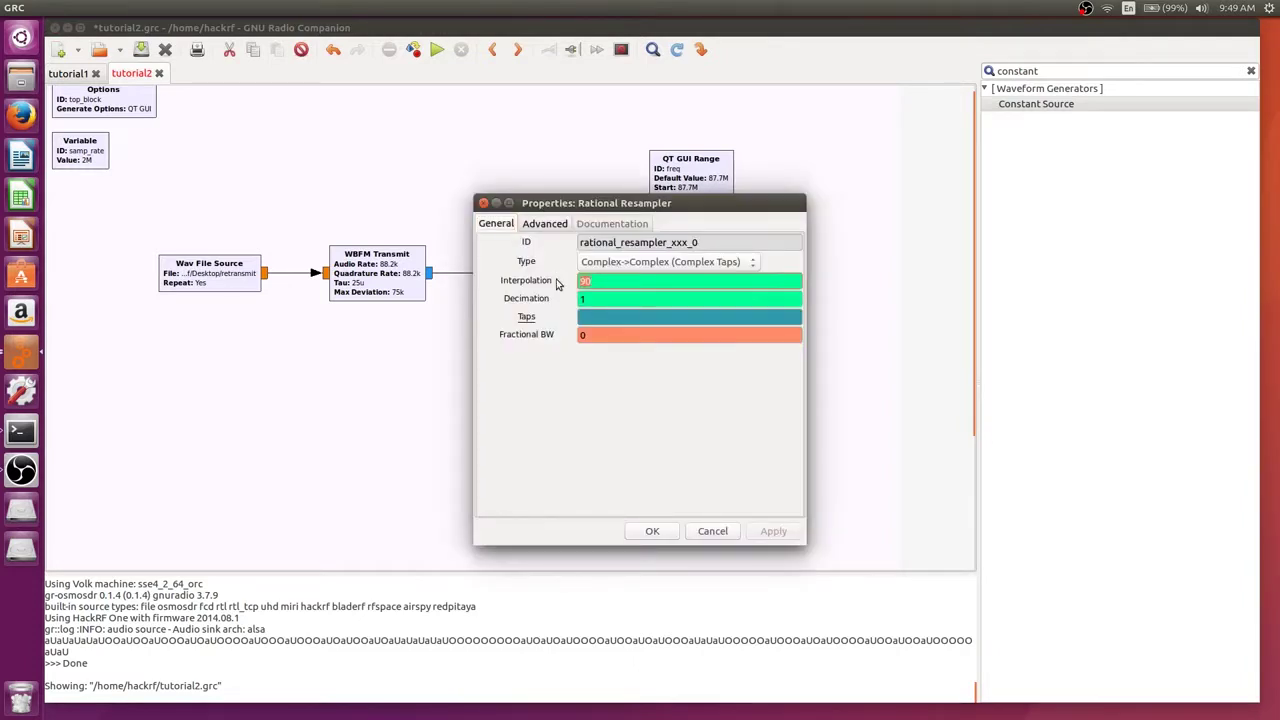
type("45")
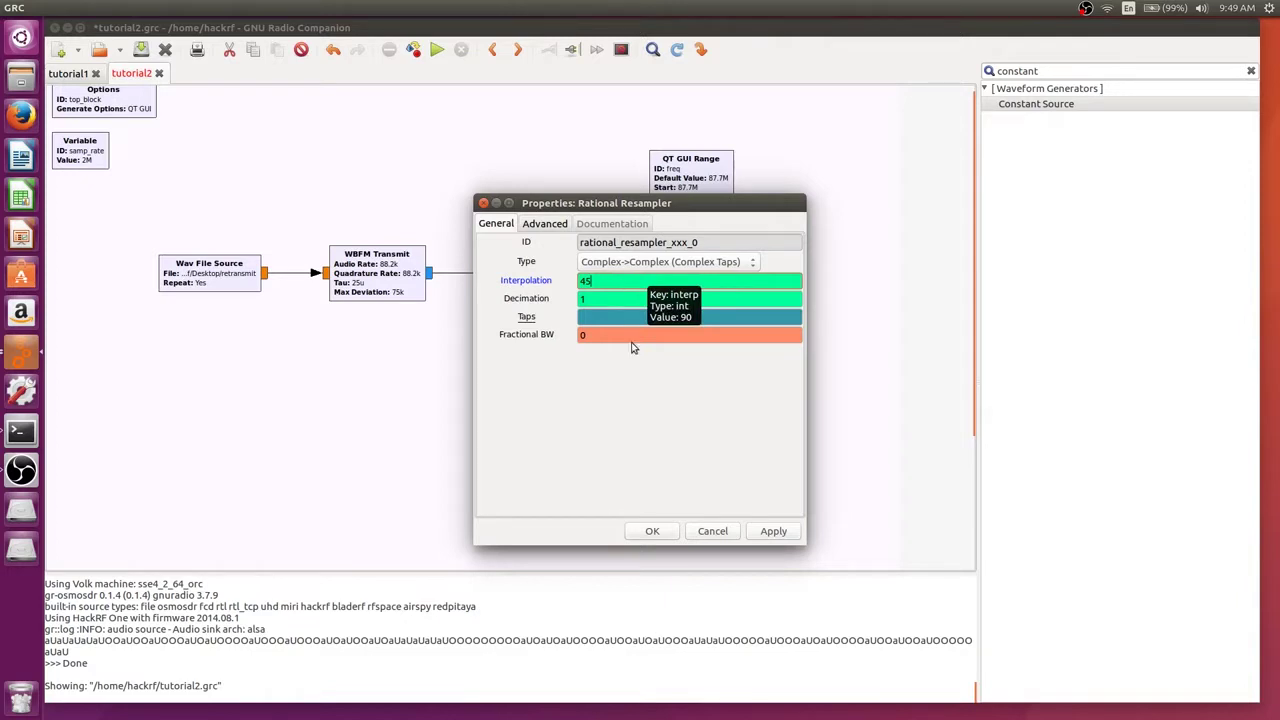
left_click(645, 533)
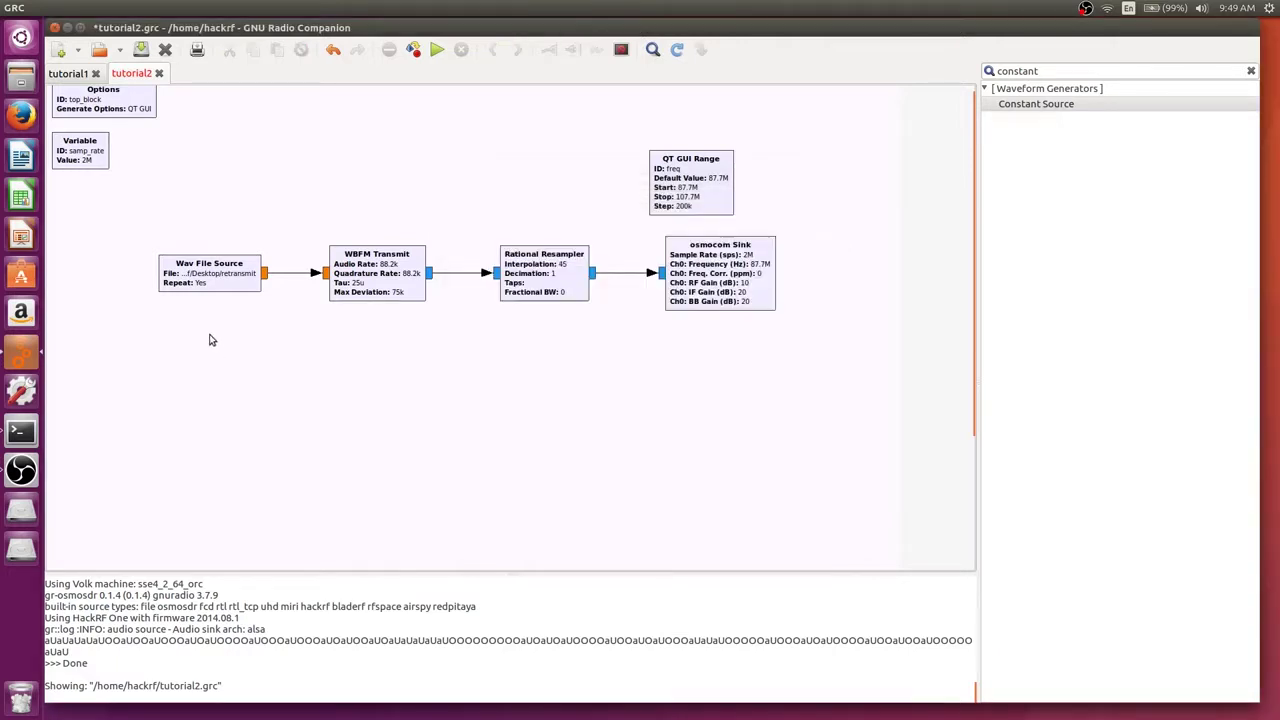
Execute the tutorial2 transmitter to broadcast the recording, then kill it.
left_click(438, 51)
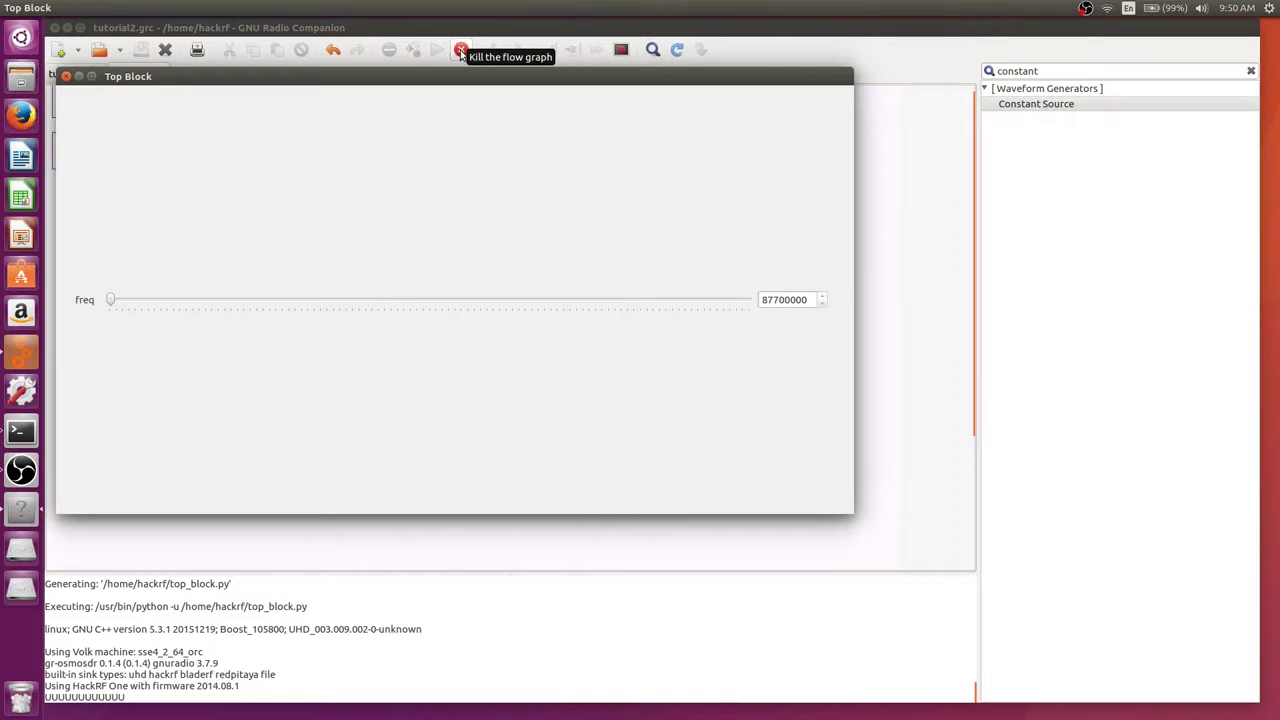
left_click(461, 51)
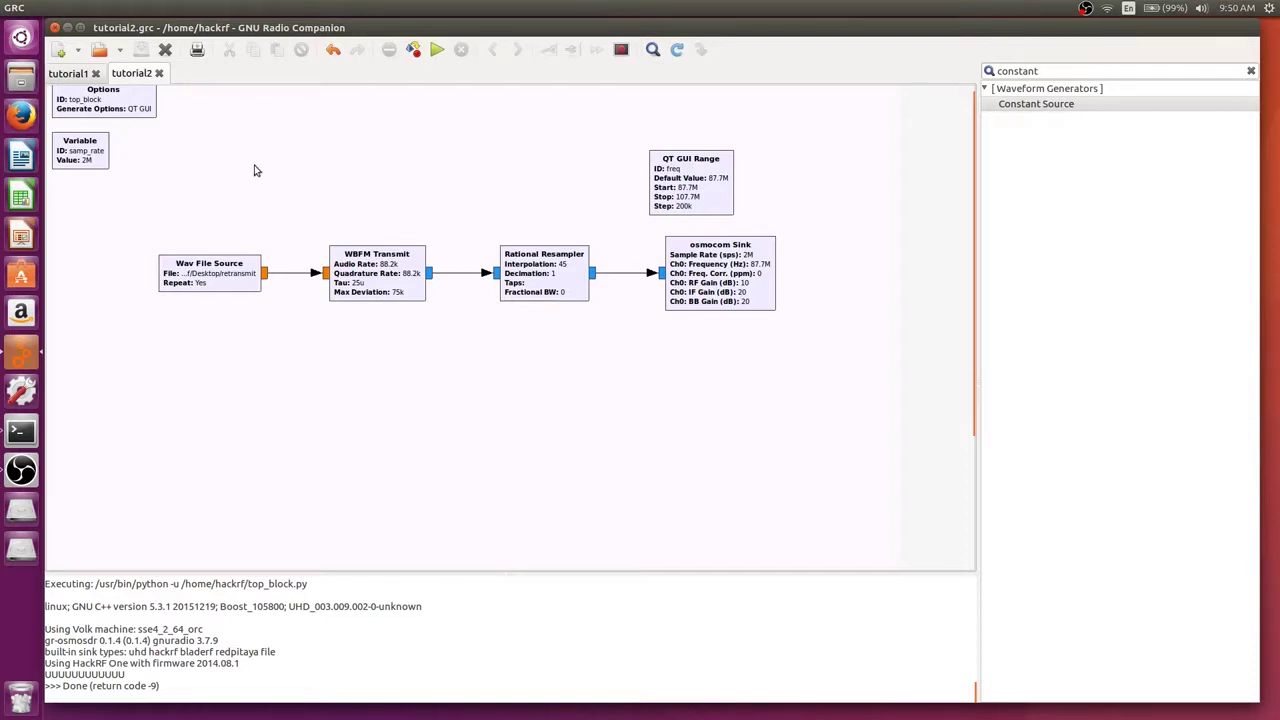
Delete the Wav File Source and place an Audio Source left of WBFM Transmit.
left_click(232, 273)
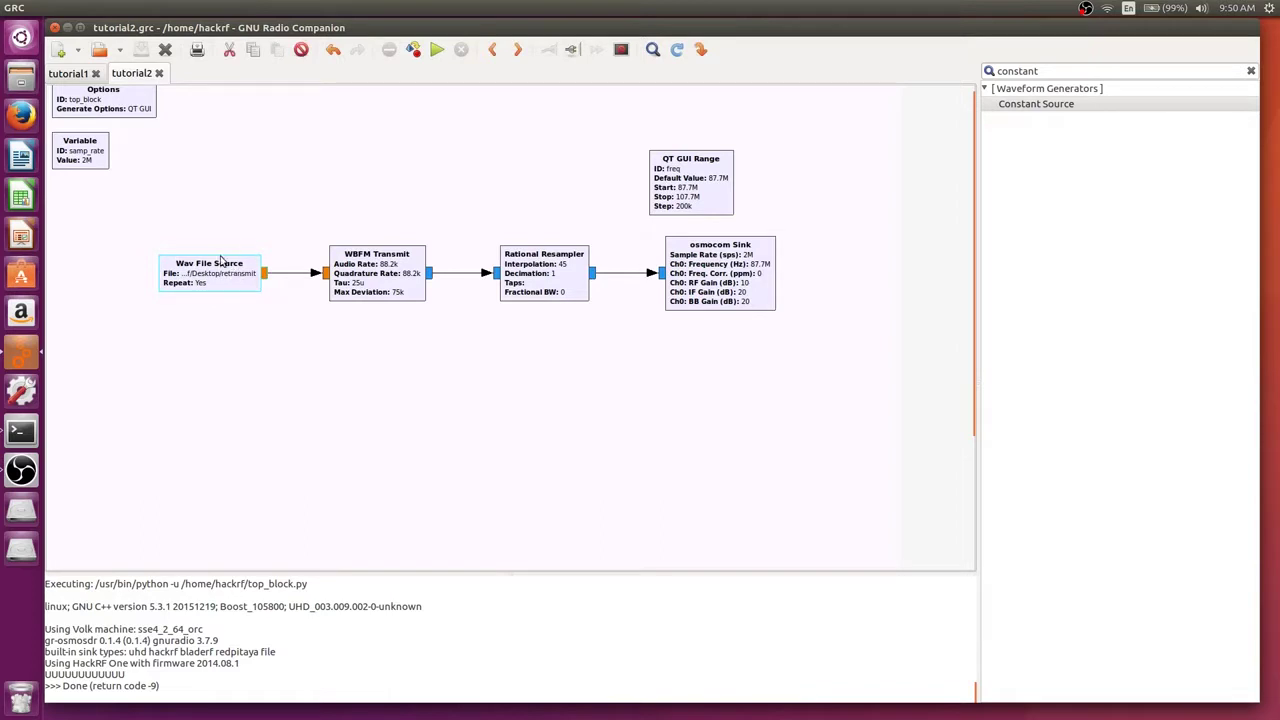
key("Delete")
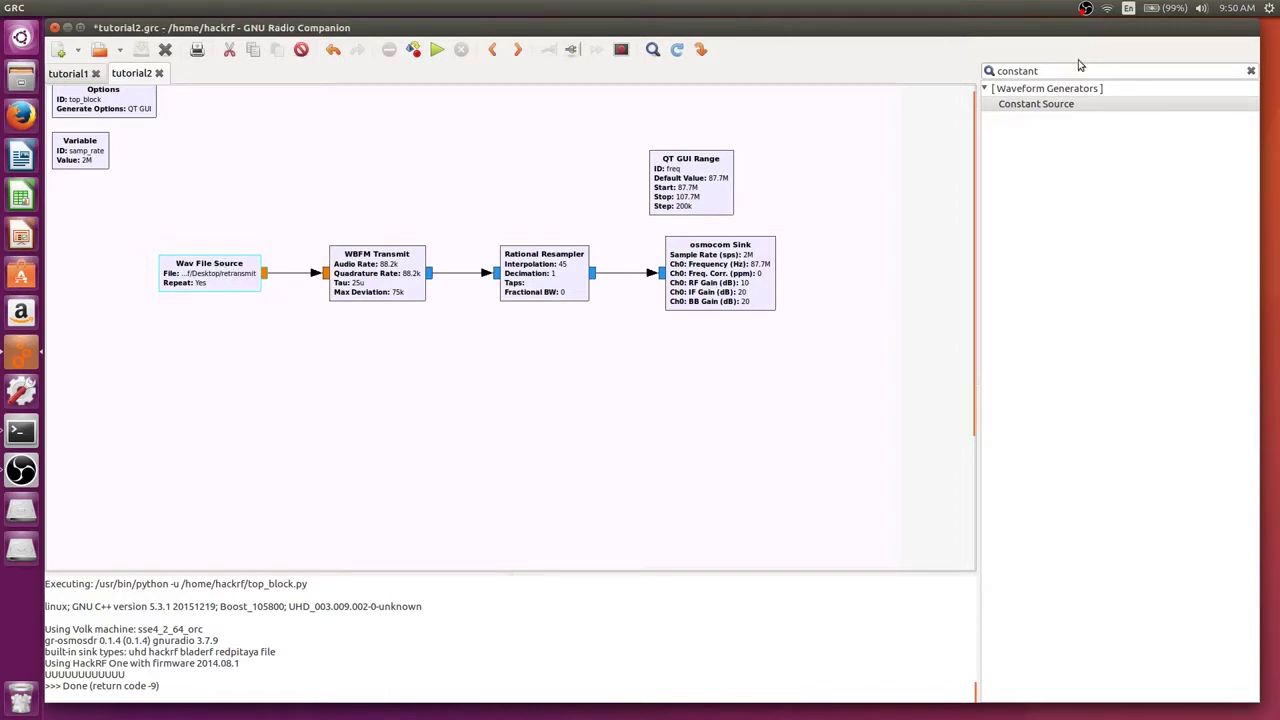
left_click(1074, 71)
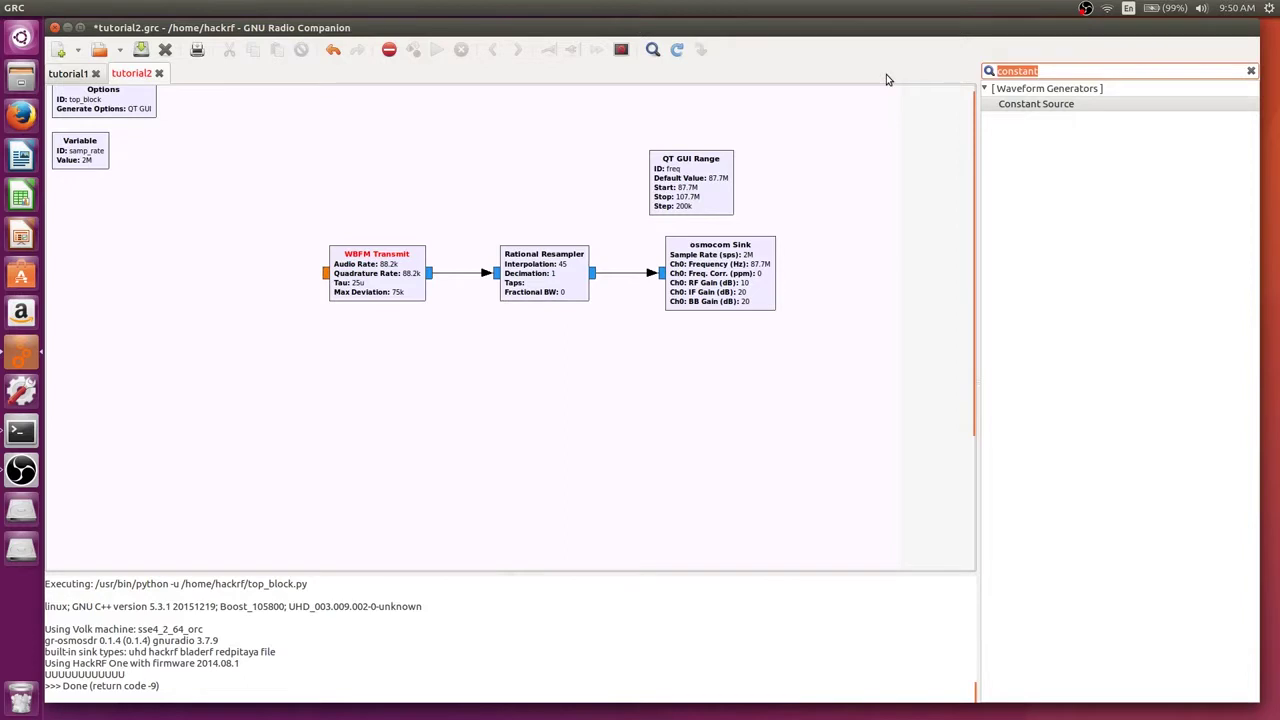
type("audio")
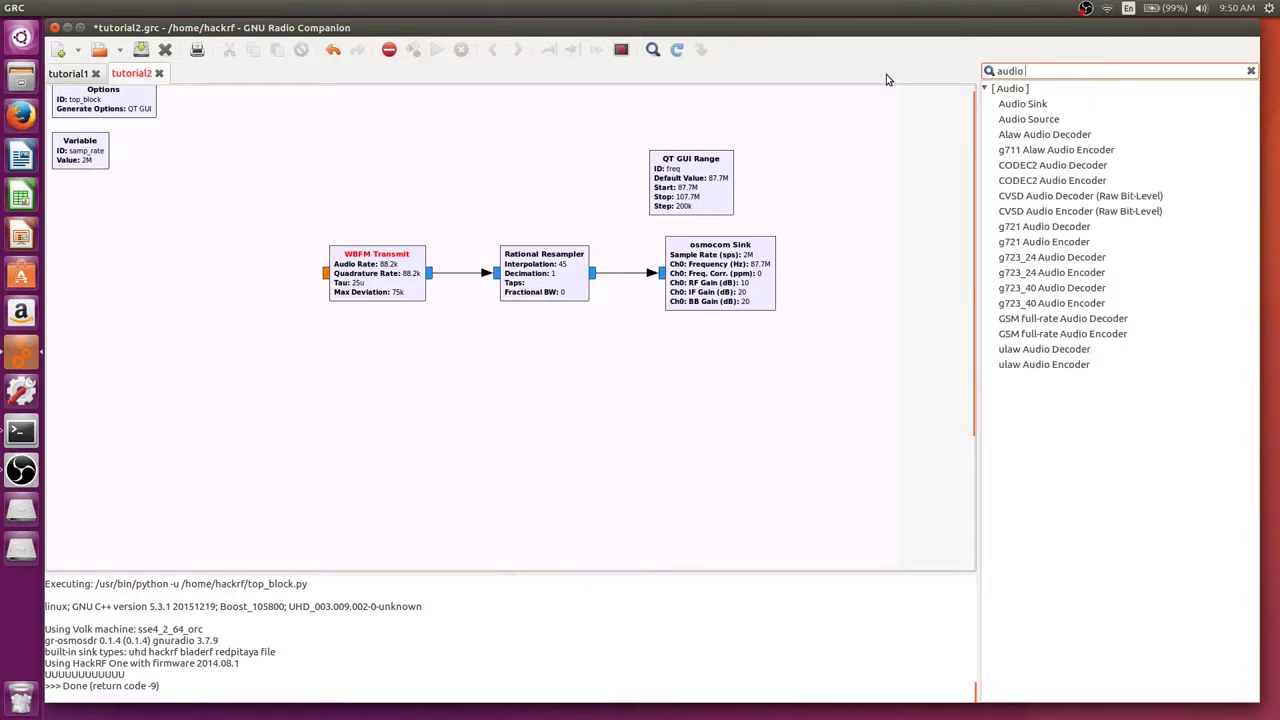
left_click_drag(1051, 125, 204, 265)
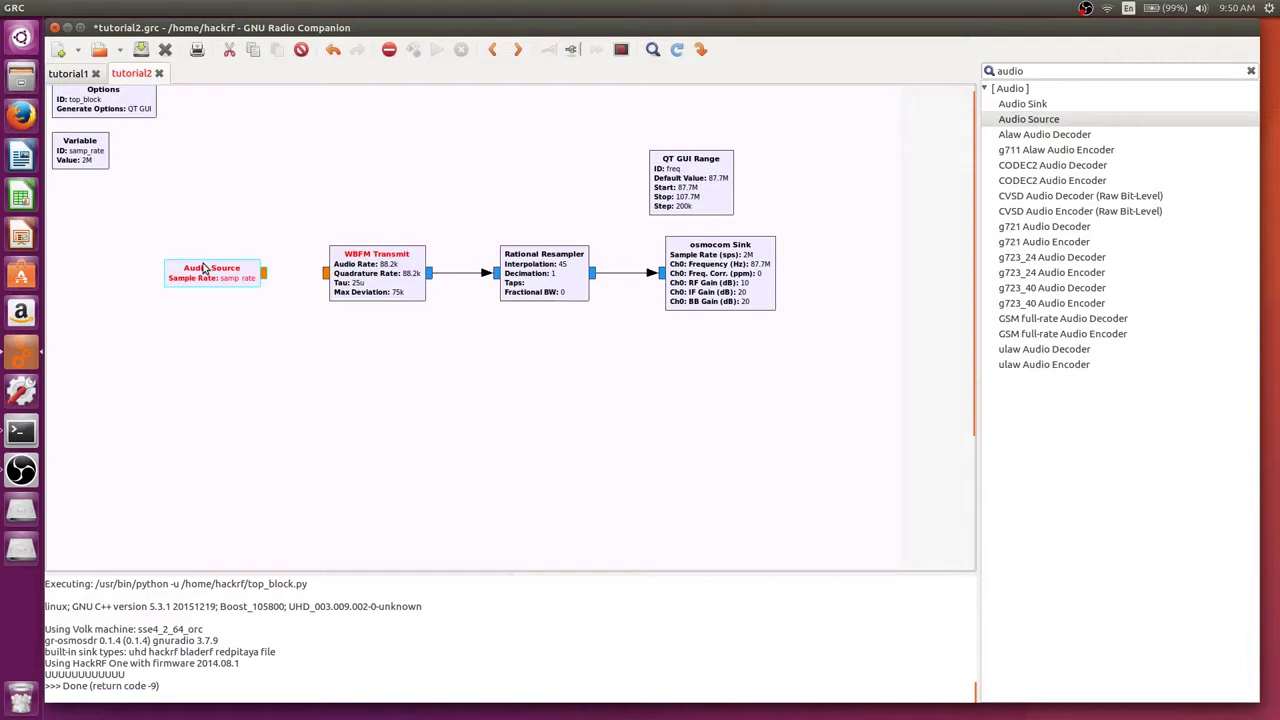
Set the Audio Source's sample rate to 44.1KHz.
double_click(204, 268)
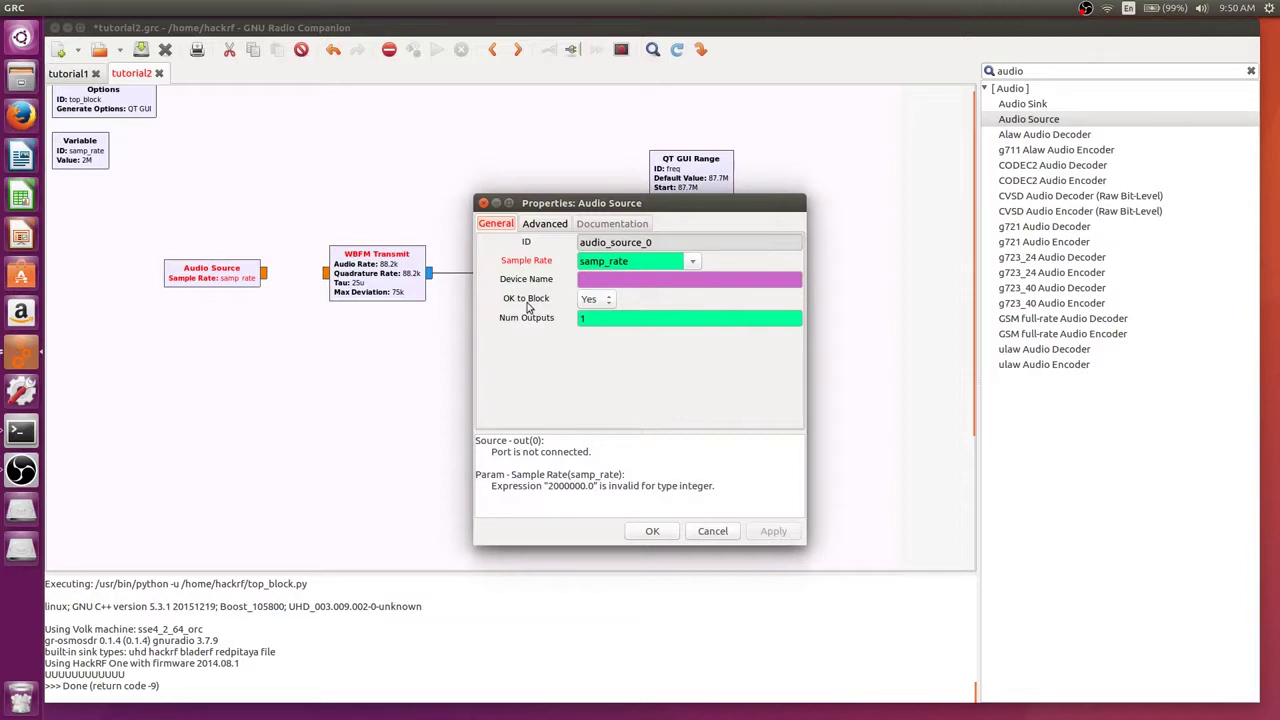
left_click(690, 263)
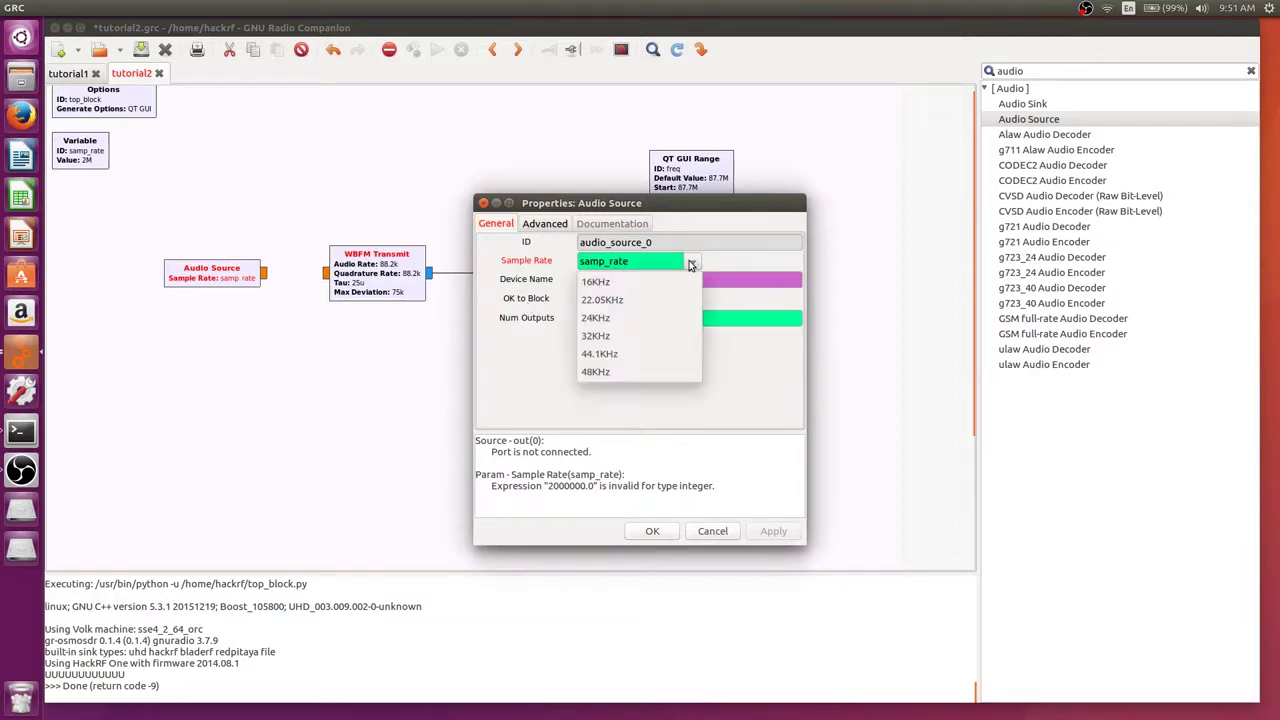
left_click(613, 358)
left_click(643, 533)
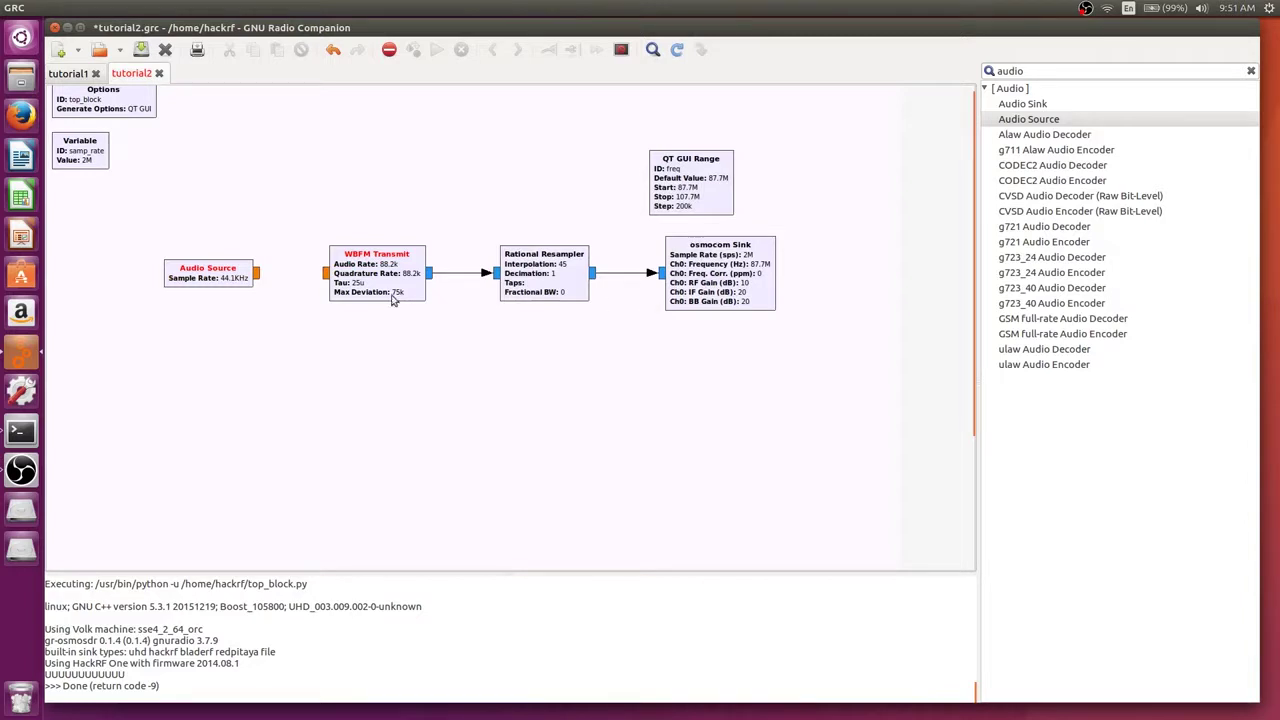
Change samp_rate from 2e6 to 44100 and wire Audio Source out into WBFM Transmit.
double_click(65, 147)
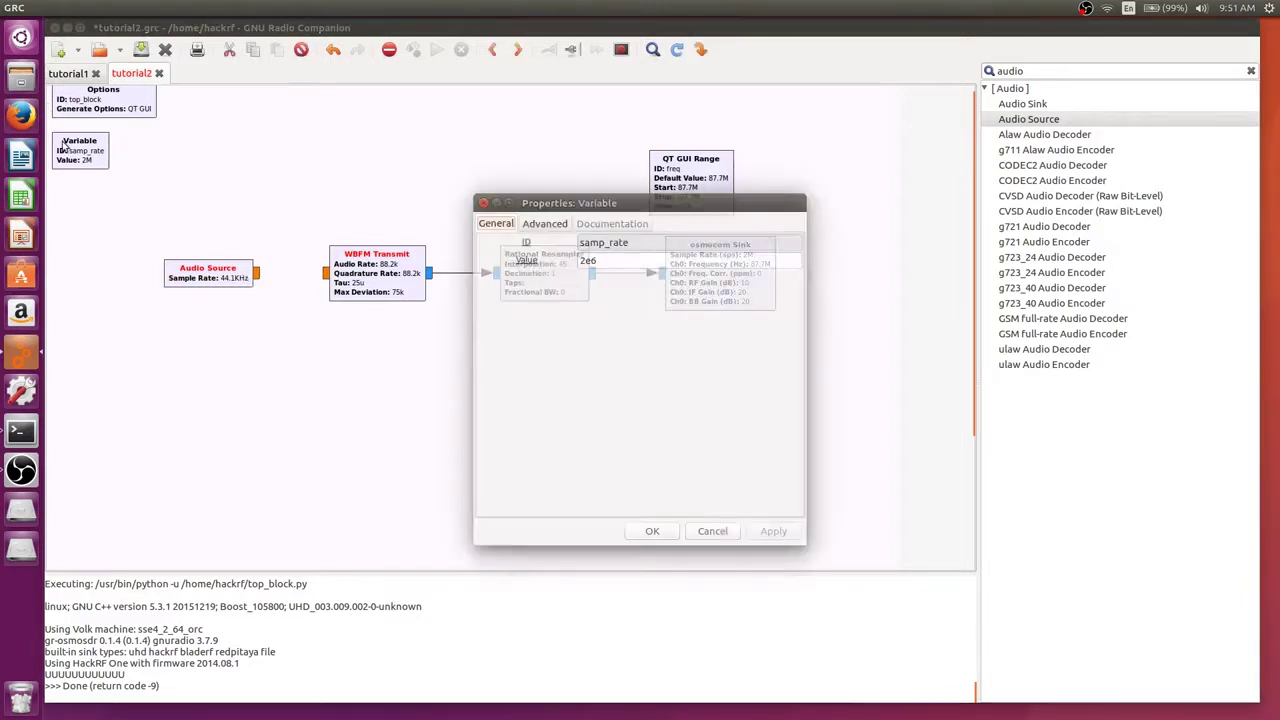
left_click(725, 260)
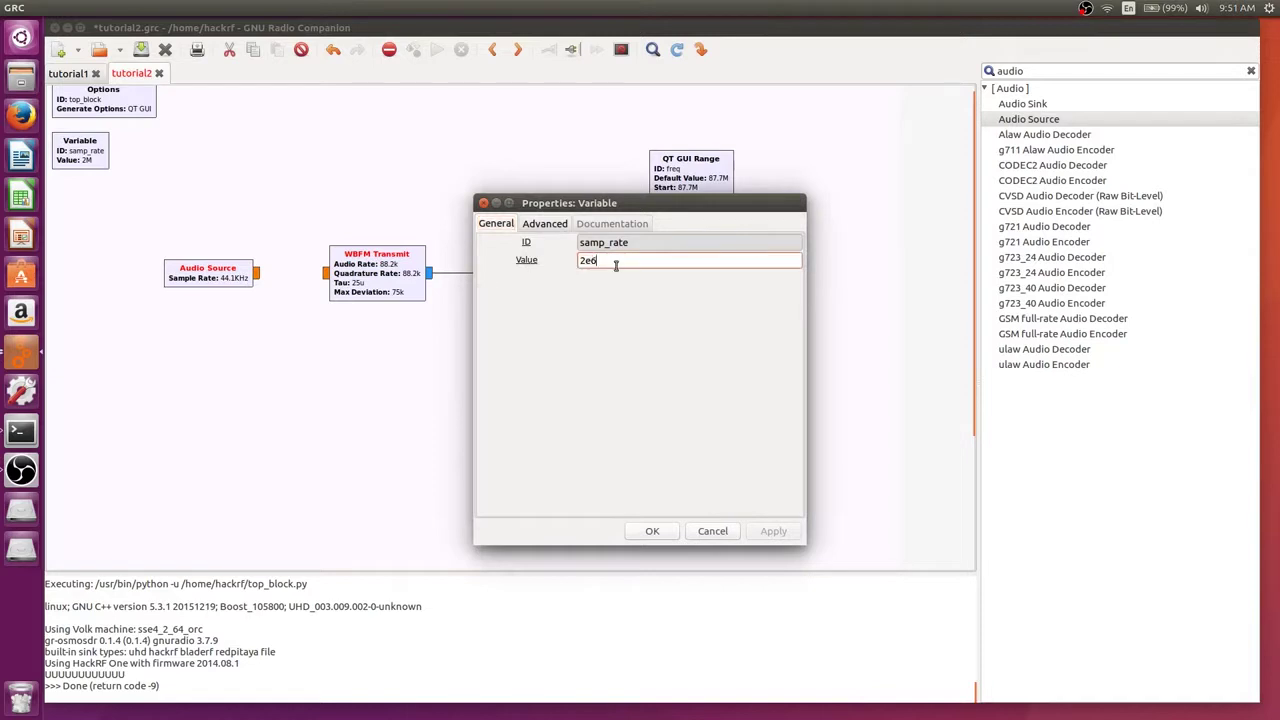
left_click_drag(612, 262, 565, 268)
type("44.1")
key("BackSpace")
key("BackSpace")
type("100")
key("Return")
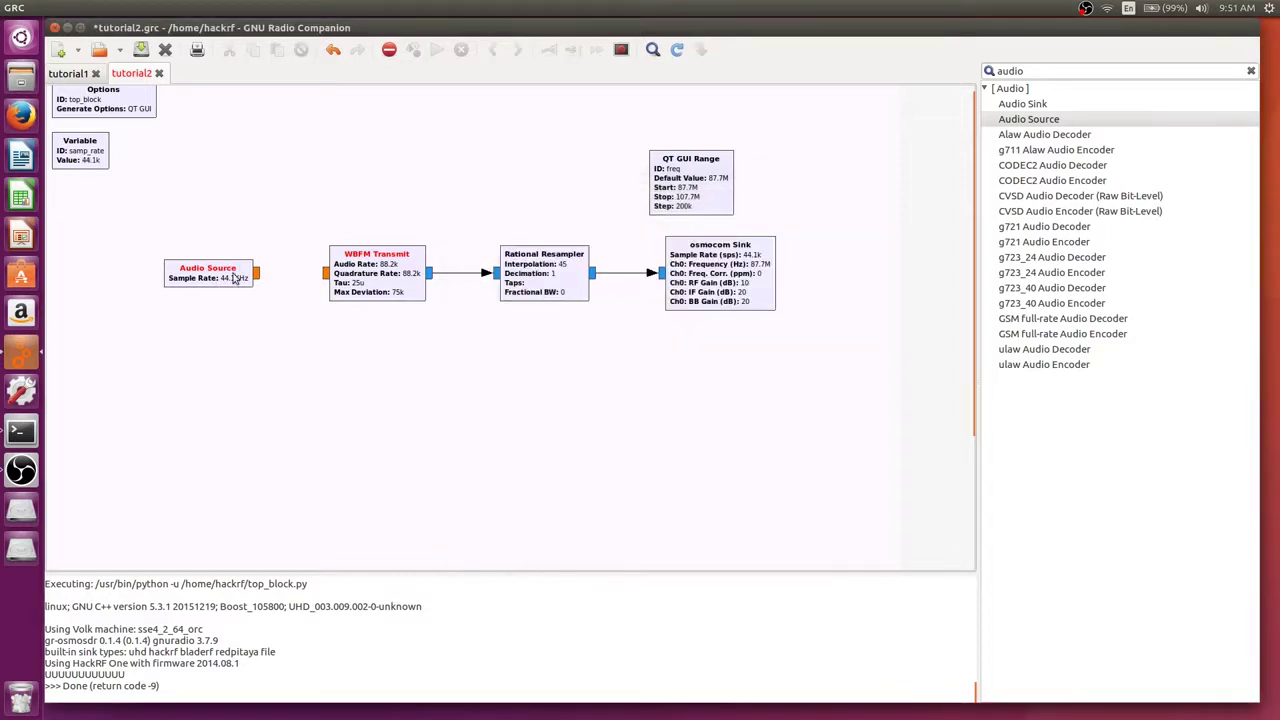
left_click(258, 276)
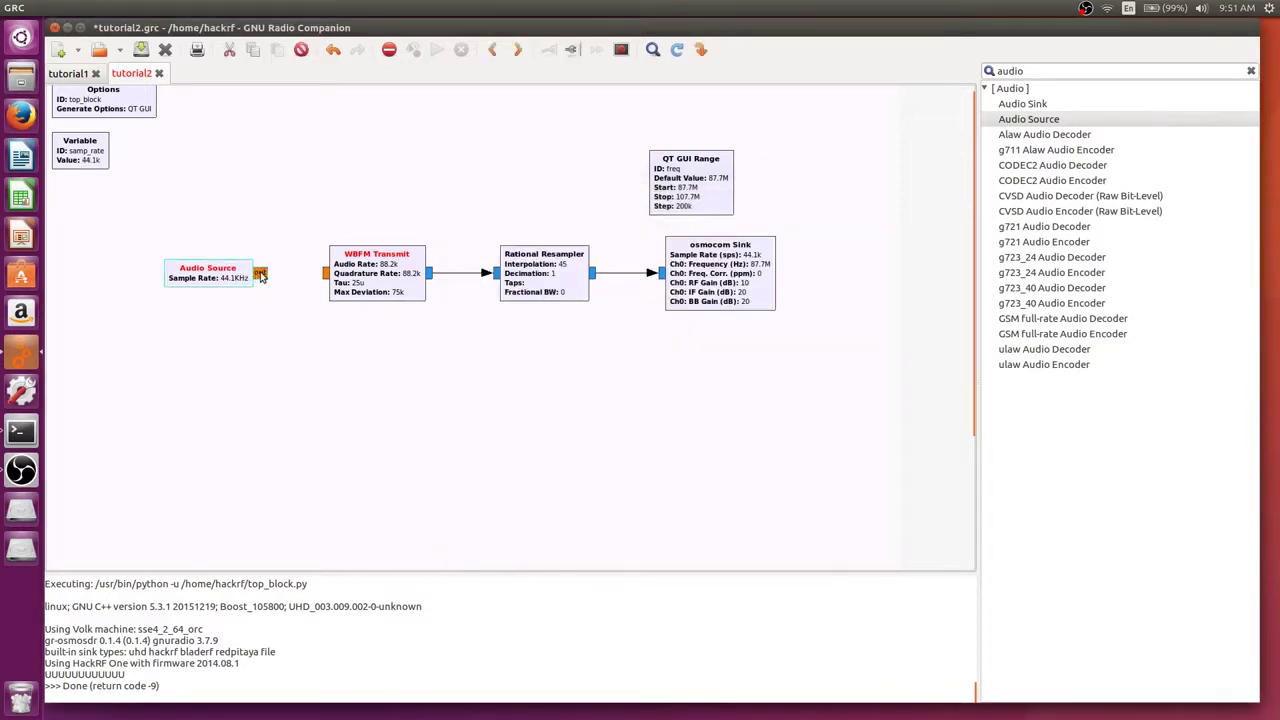
left_click(324, 276)
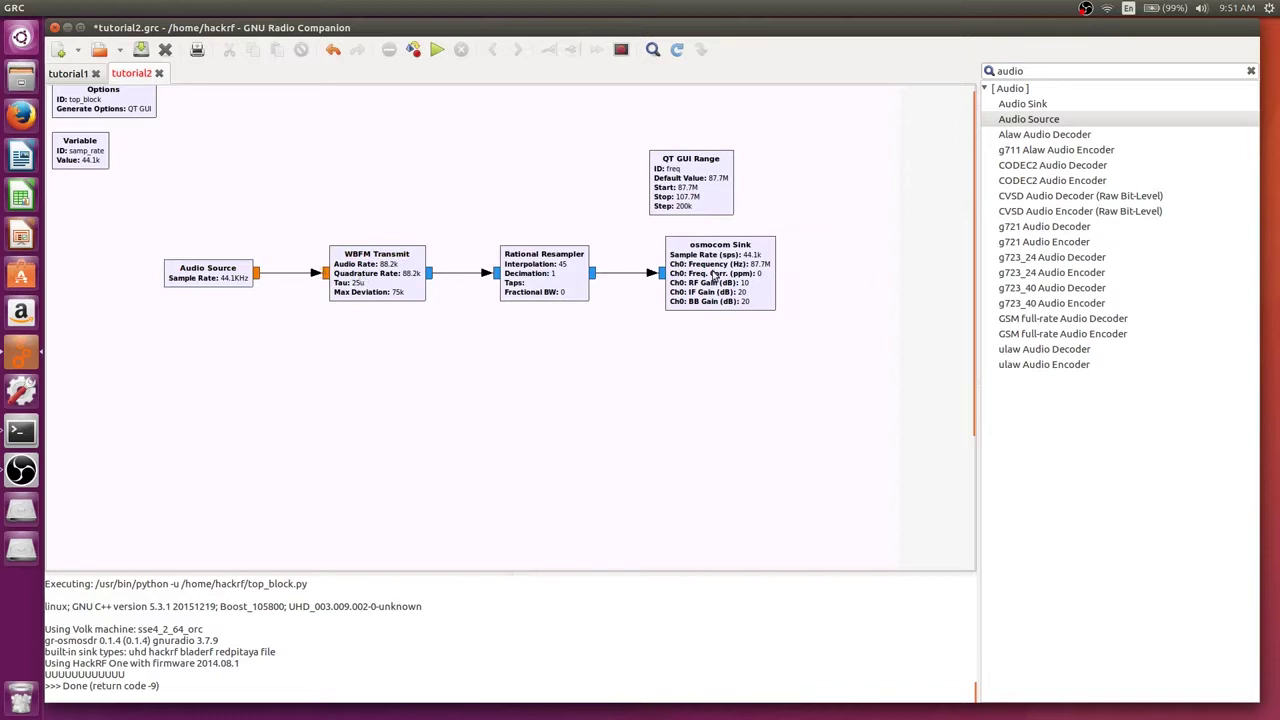
Replace the osmocom Sink's Sample Rate 'samp_rate' with 2000000.
left_click(715, 276)
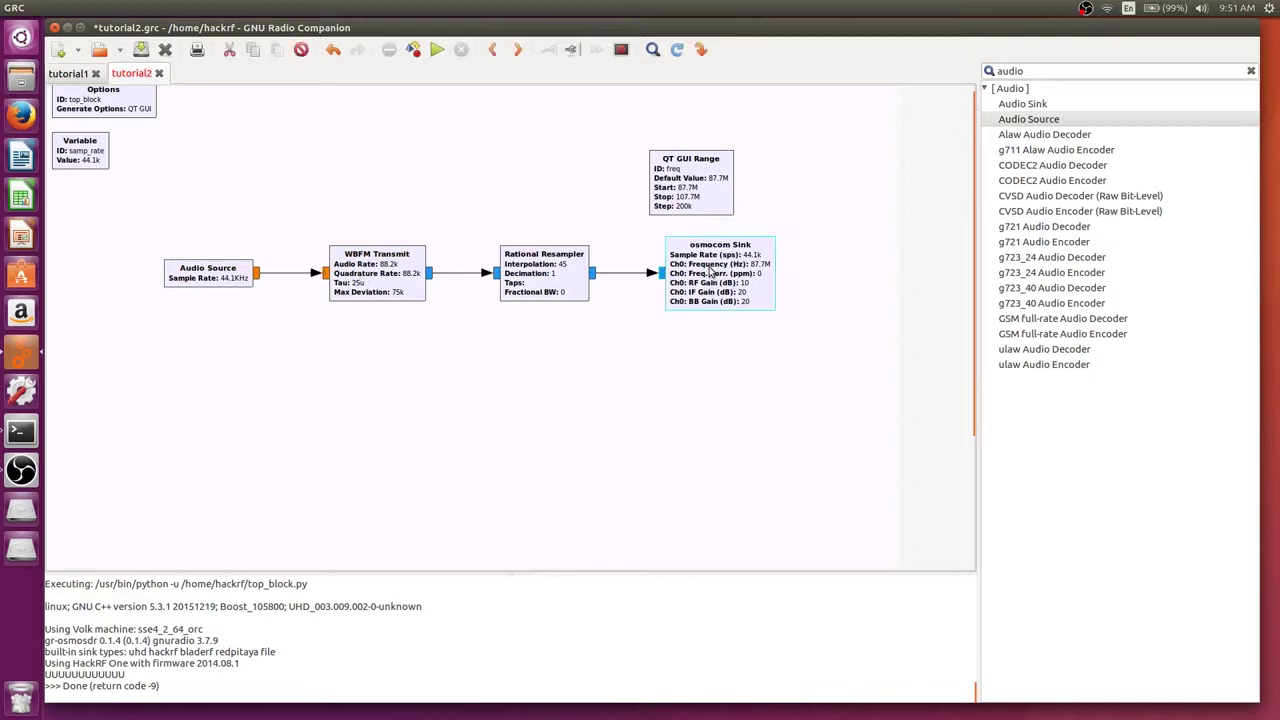
double_click(710, 272)
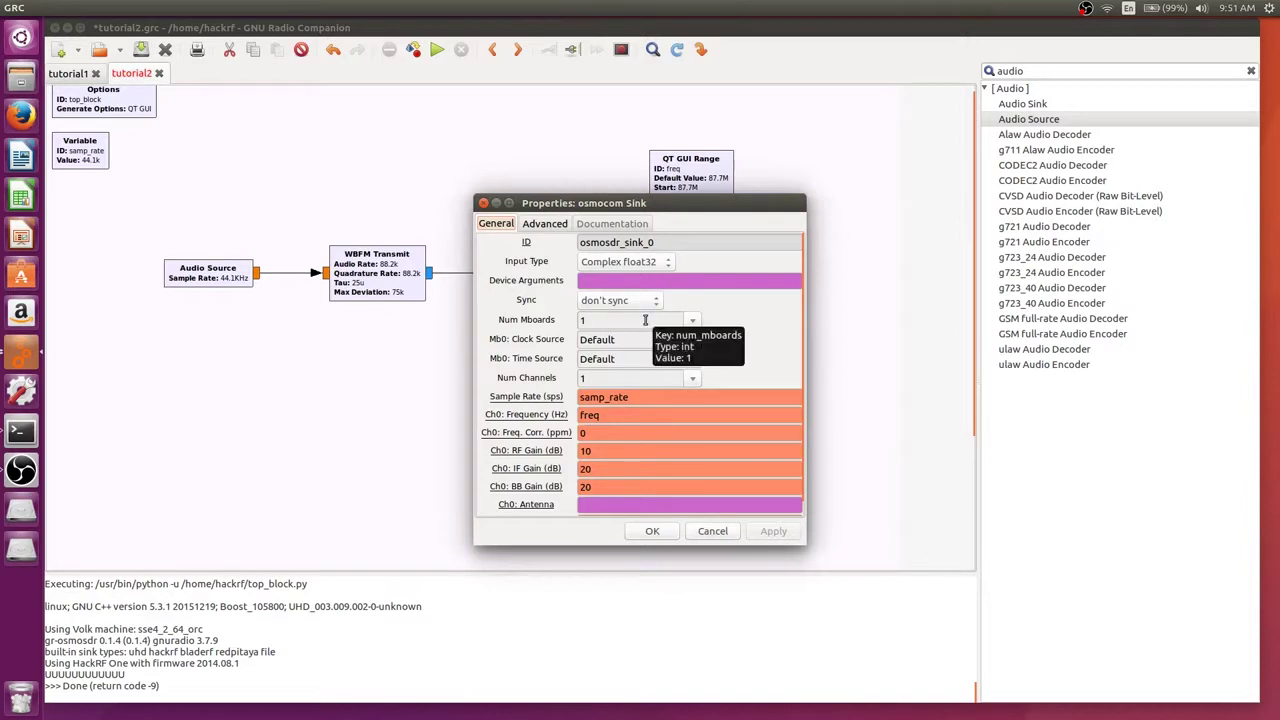
left_click_drag(655, 397, 565, 397)
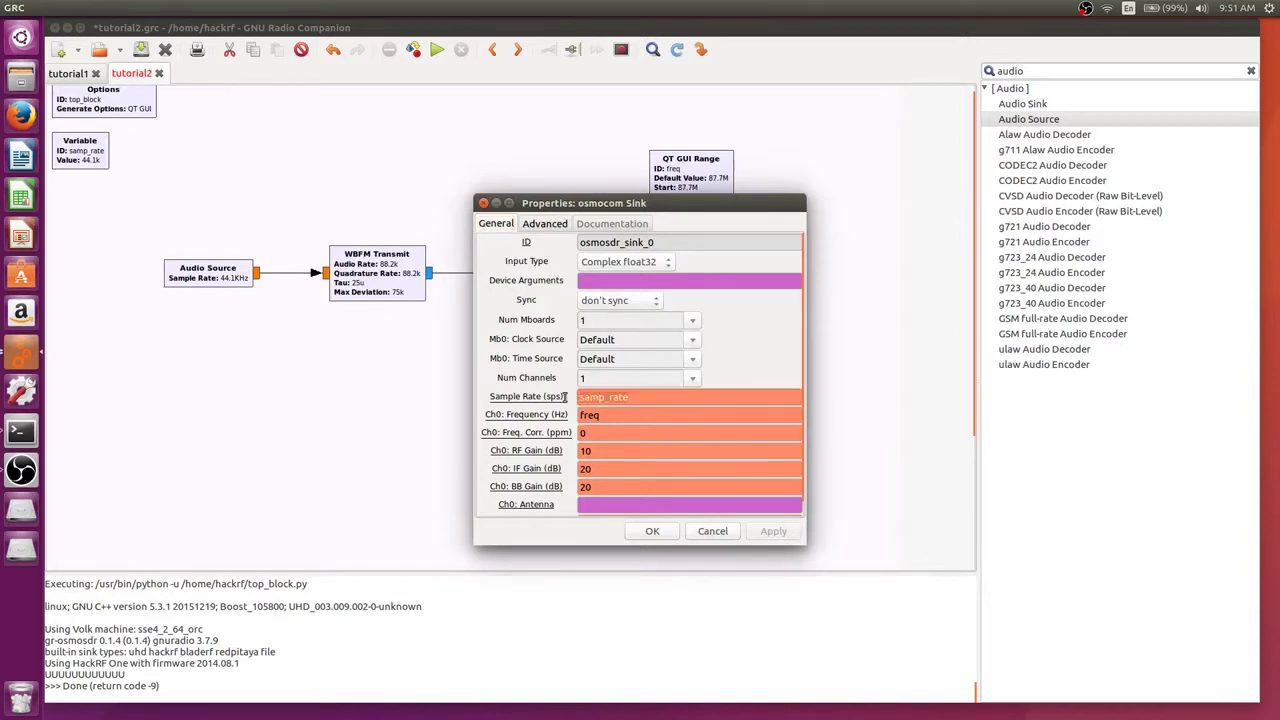
type("2000000")
key("Return")
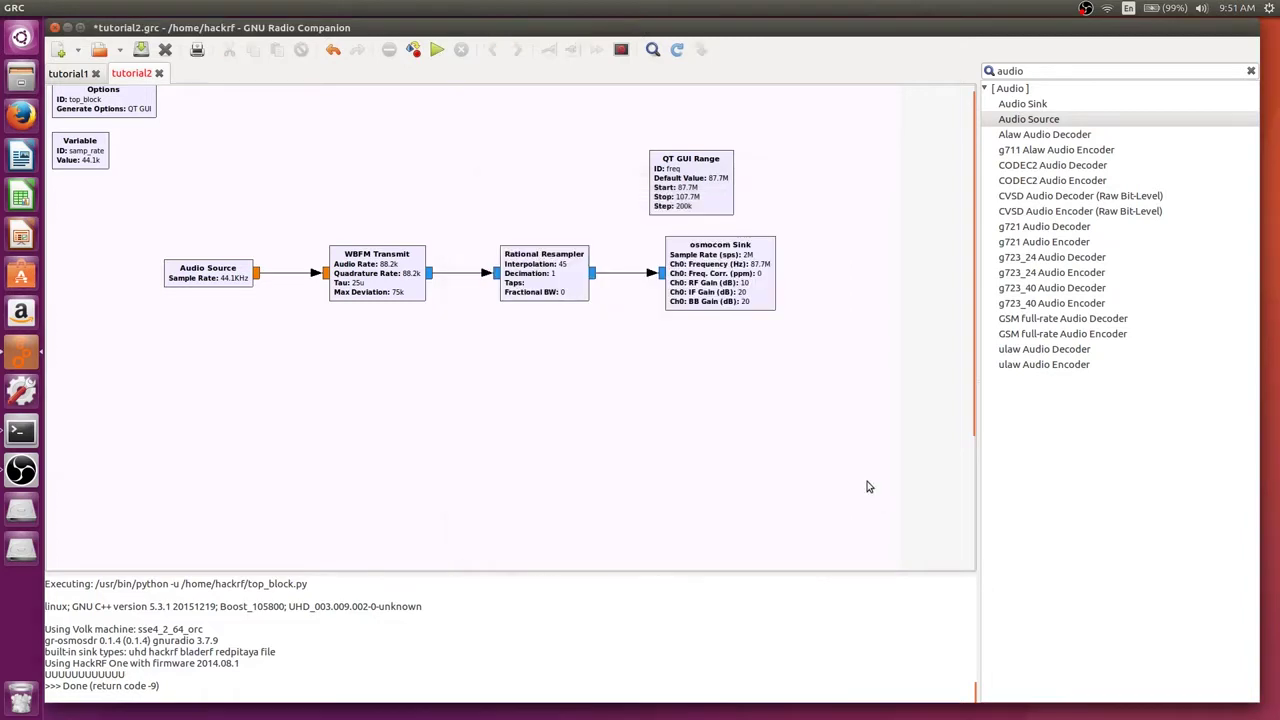
Save Tutorial2 and run it to broadcast live microphone audio through the HackRF.
left_click(437, 51)
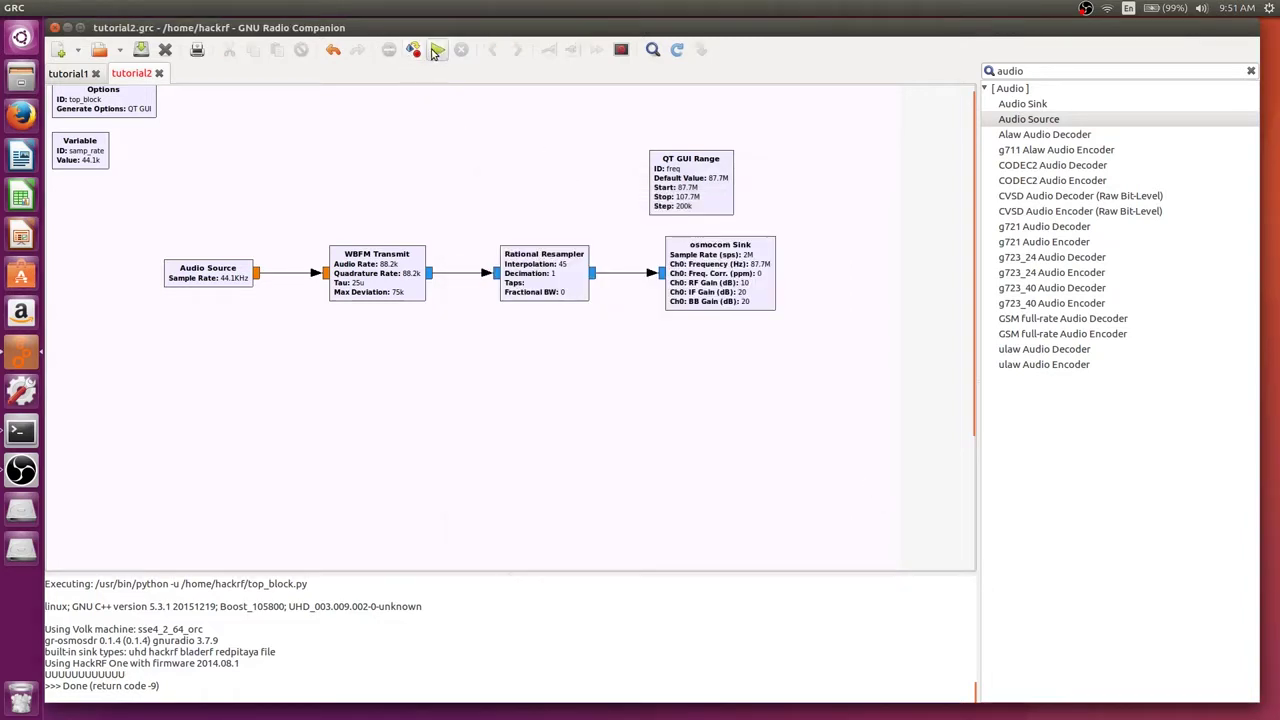
left_click(437, 51)
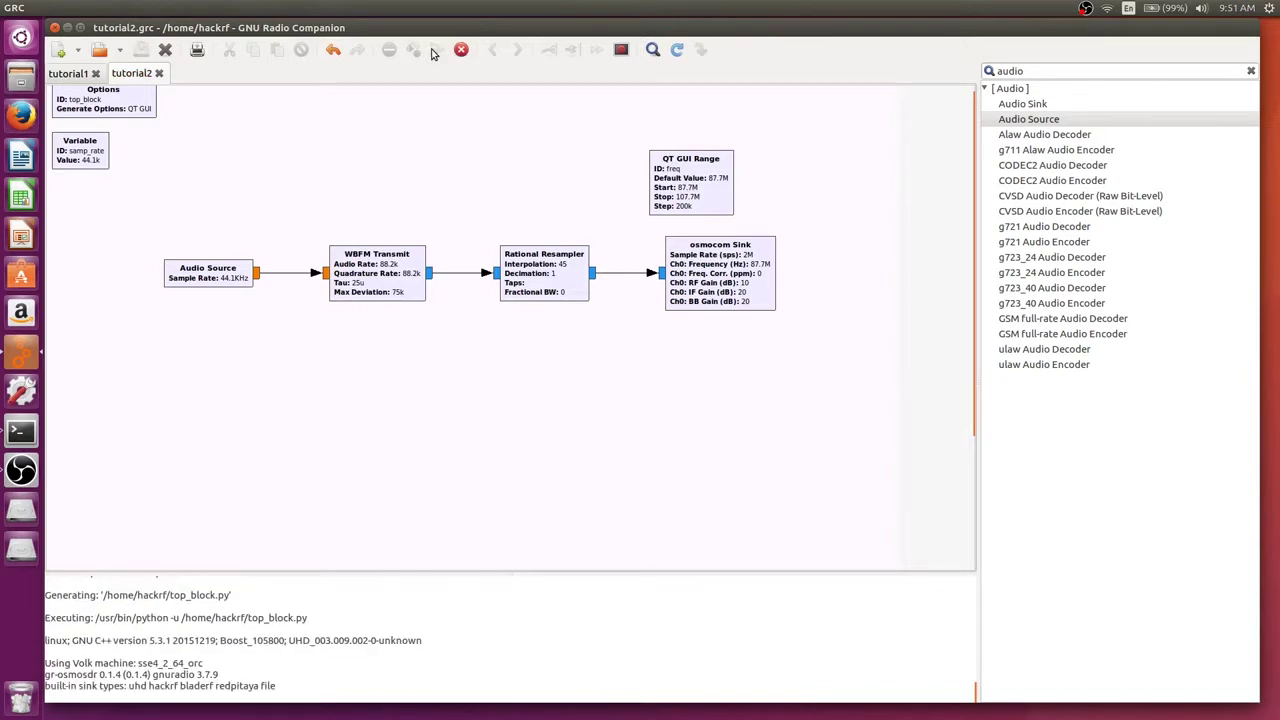